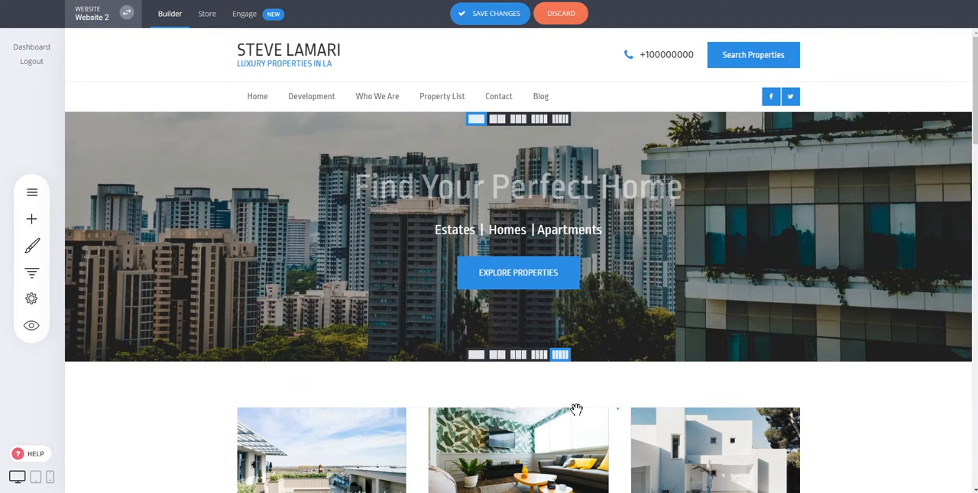
- Try to reposition the "Find Your Perfect Home" heading within the hero block
left_click_drag(374, 407, 608, 254)
left_click_drag(594, 194, 595, 236)
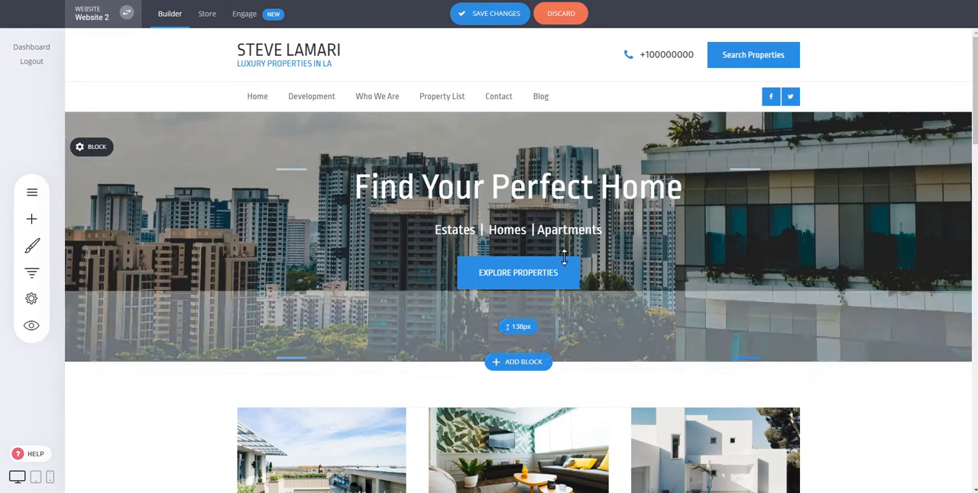
- Move the "Recent Sales" heading above the image in the middle column
scroll(646, 233, "down", 2)
scroll(646, 234, "down", 3)
left_click_drag(552, 280, 543, 166)
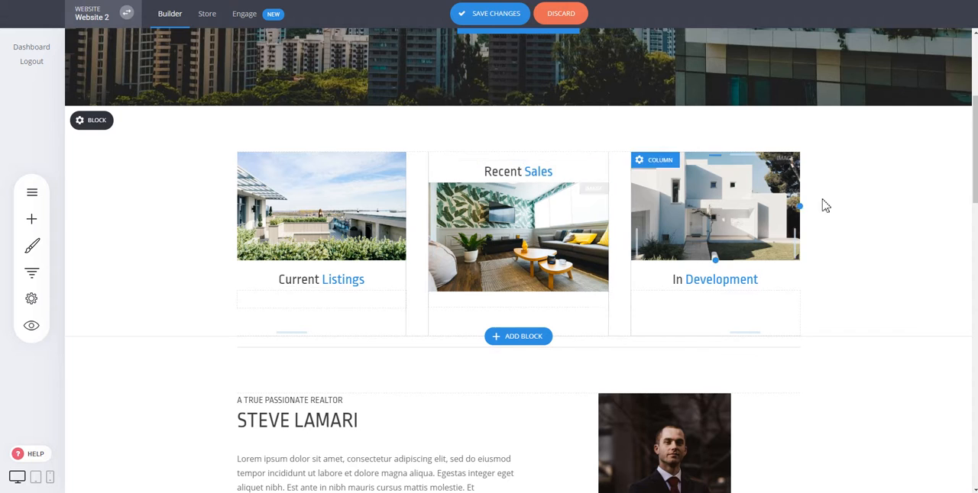
- Slightly widen the gap under the hero heading and increase the hero block's top spacing to 121px and bottom spacing to 164px
scroll(832, 229, "up", 5)
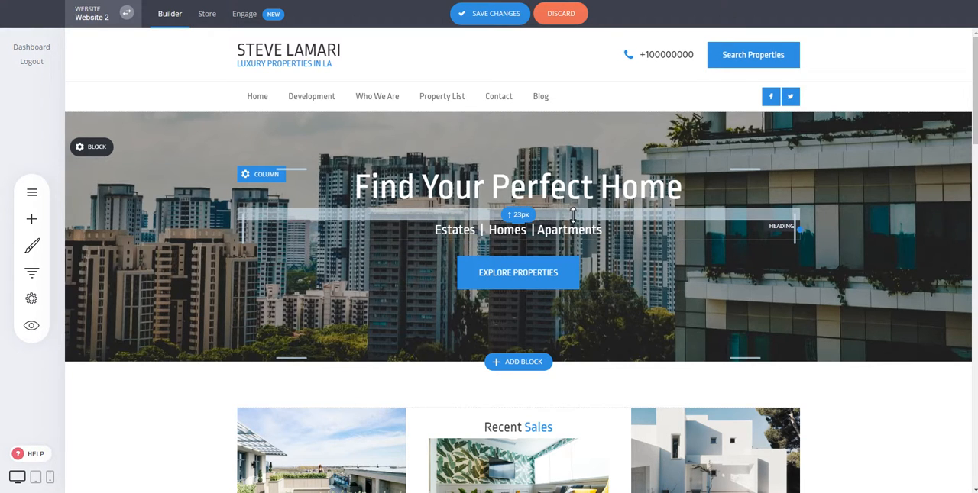
left_click_drag(573, 215, 569, 216)
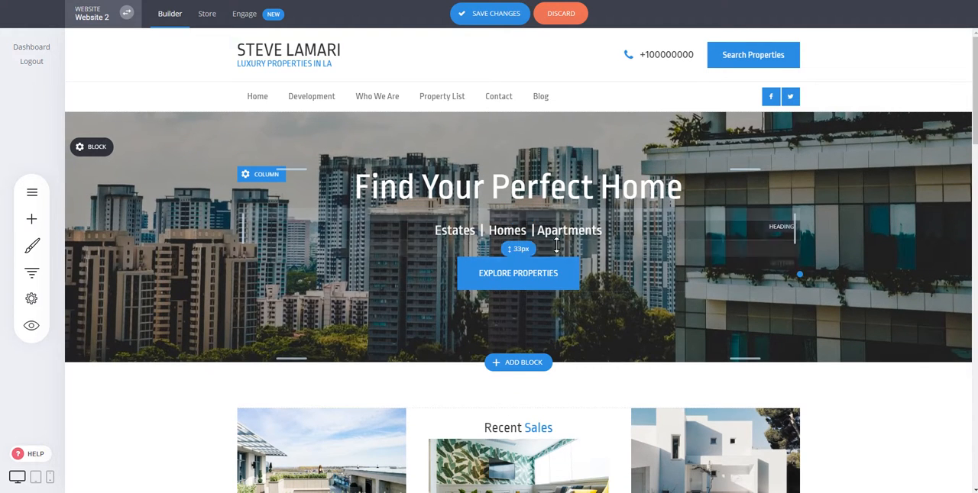
mouse_move(102, 148)
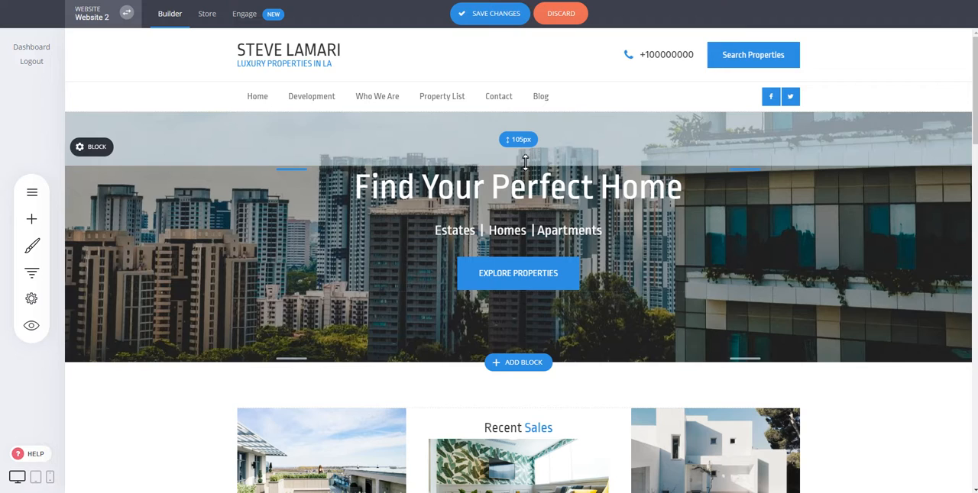
mouse_move(515, 149)
left_mouse_down()
mouse_move(514, 183)
mouse_move(515, 154)
left_mouse_up()
left_click_drag(578, 319, 578, 332)
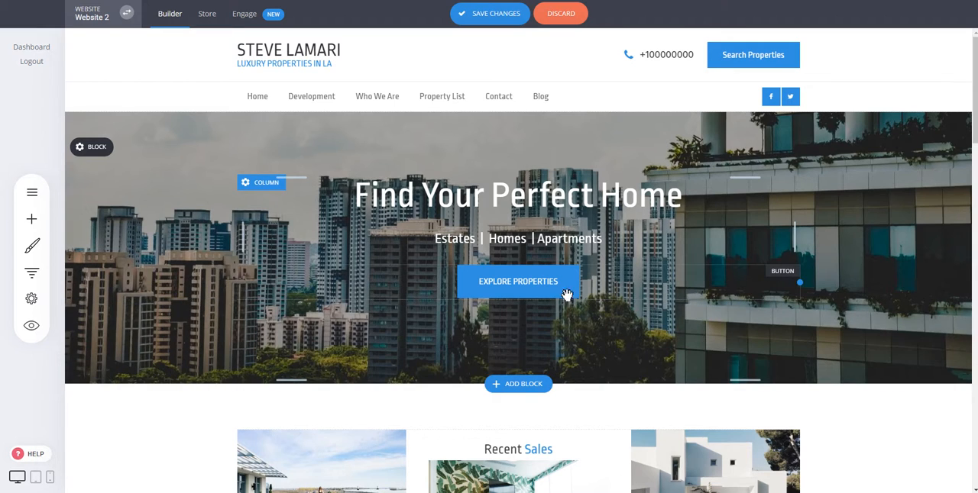
- Move the middle column's image back above the "Recent Sales" heading
scroll(725, 291, "down", 3)
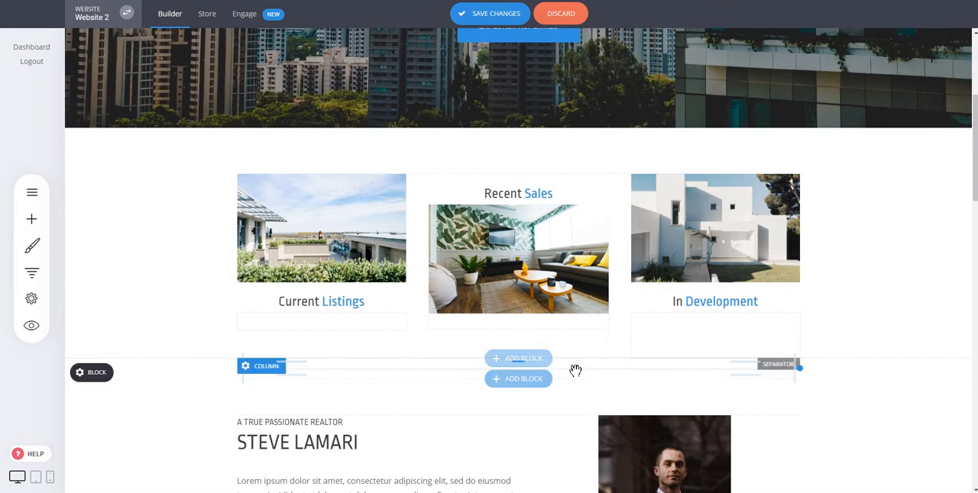
left_click_drag(553, 273, 555, 191)
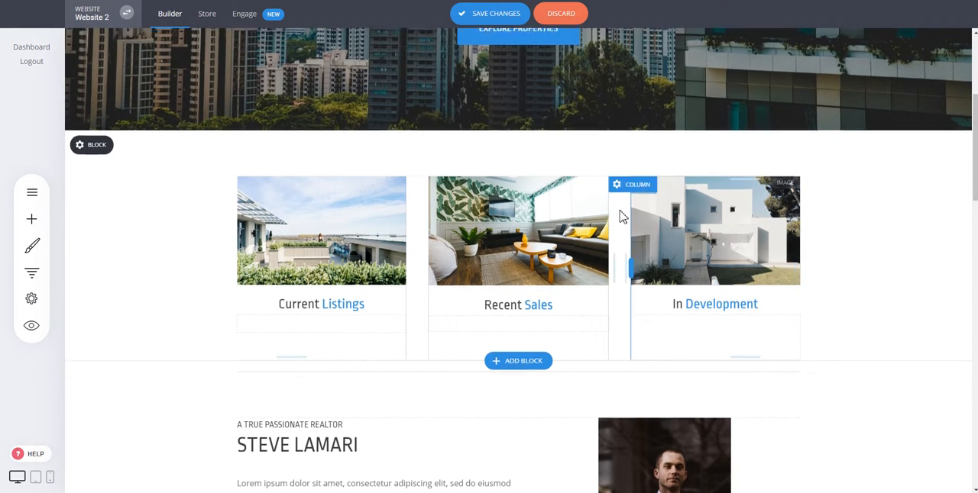
- Review the hero block's container settings, such as background image, position and overlay, without changing them
scroll(617, 212, "up", 3)
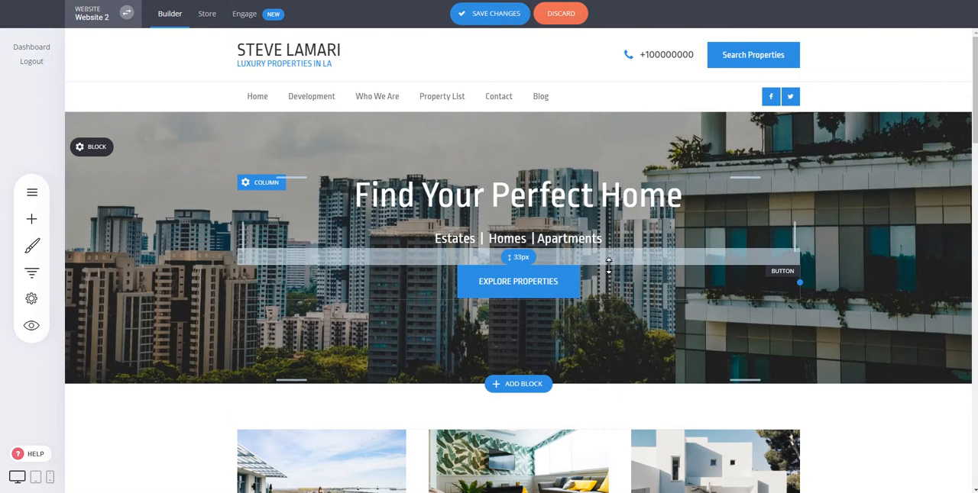
mouse_move(96, 155)
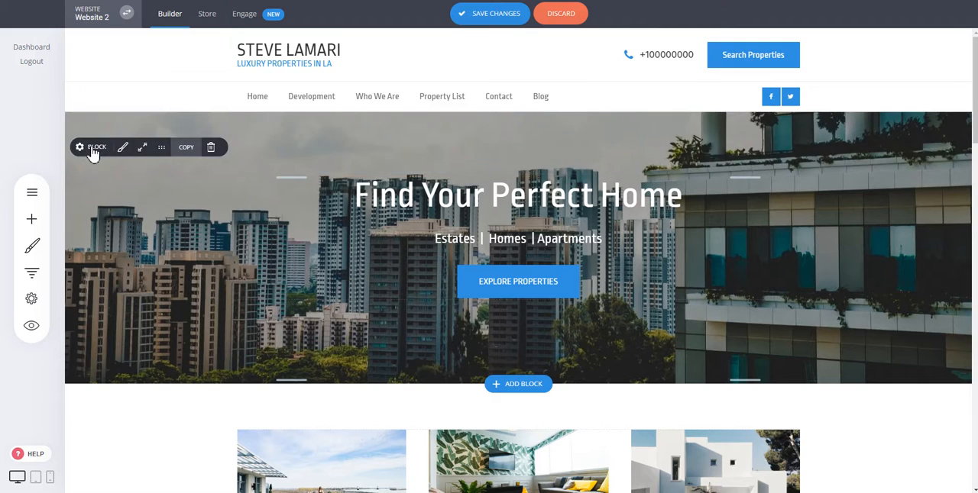
left_click(91, 148)
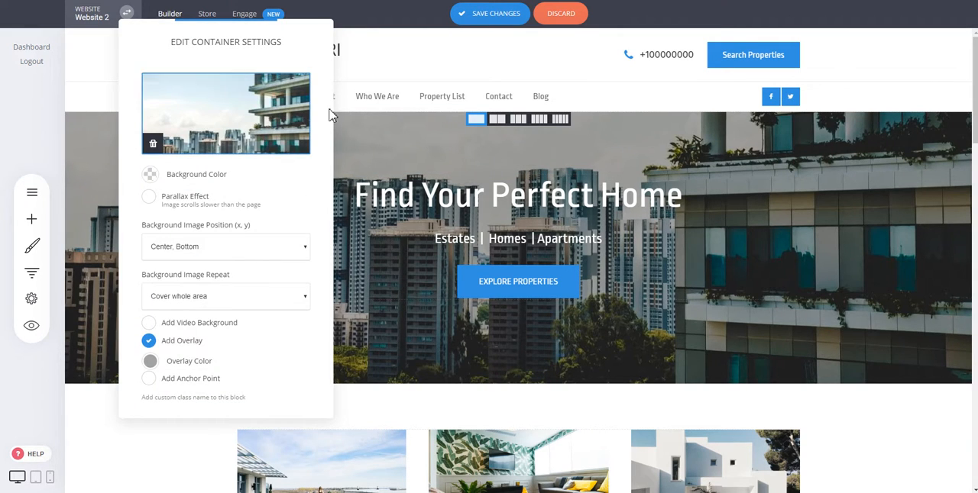
left_click(509, 164)
- Split the hero block into two columns
scroll(820, 304, "down", 3)
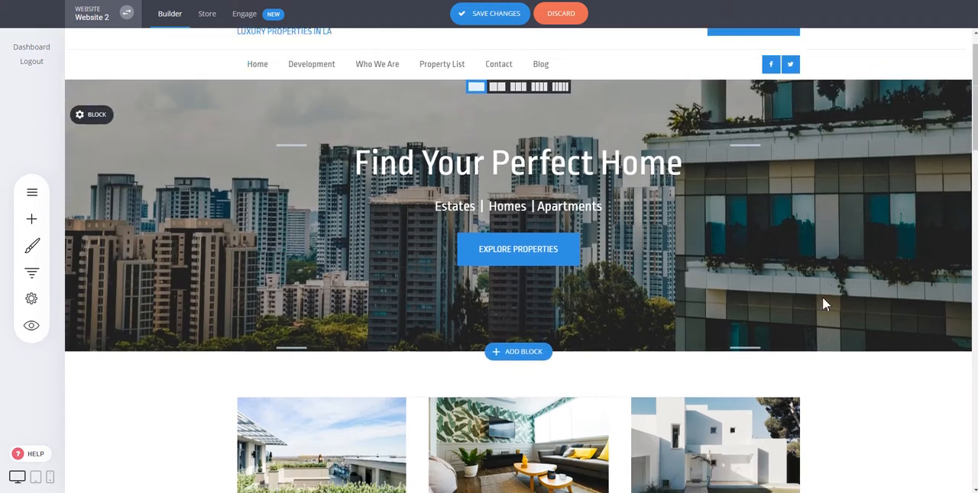
scroll(598, 194, "up", 3)
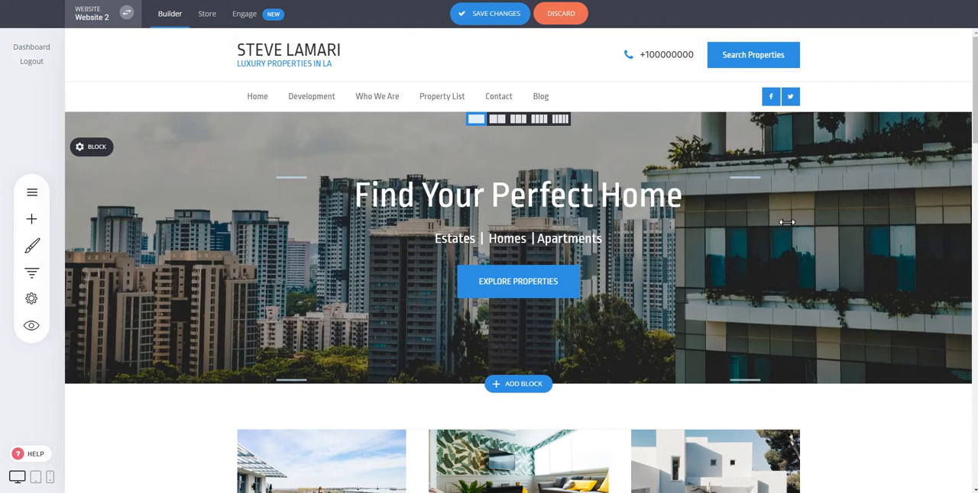
scroll(775, 235, "down", 2)
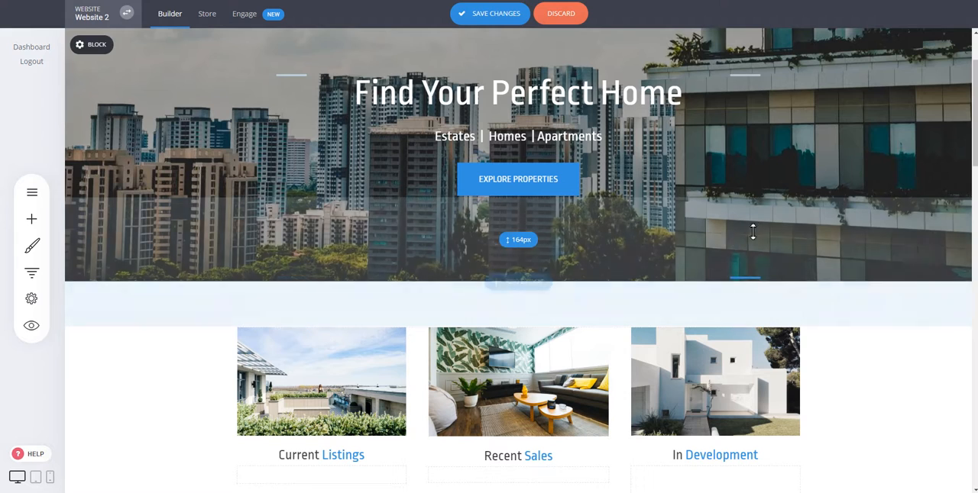
scroll(757, 227, "down", 3)
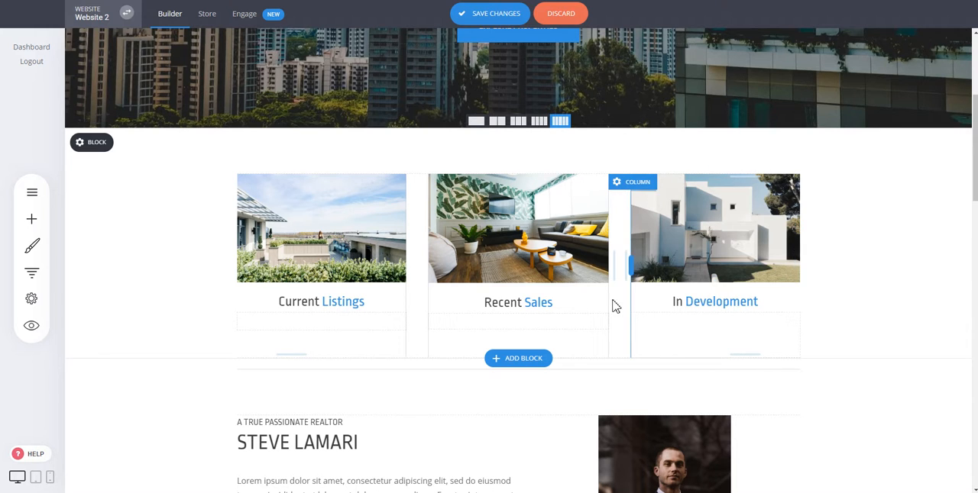
scroll(836, 255, "up", 3)
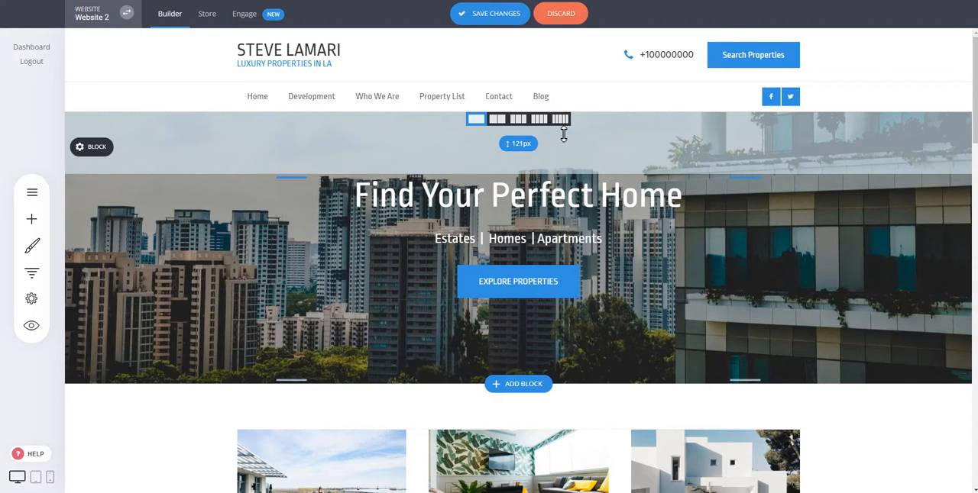
left_click(498, 121)
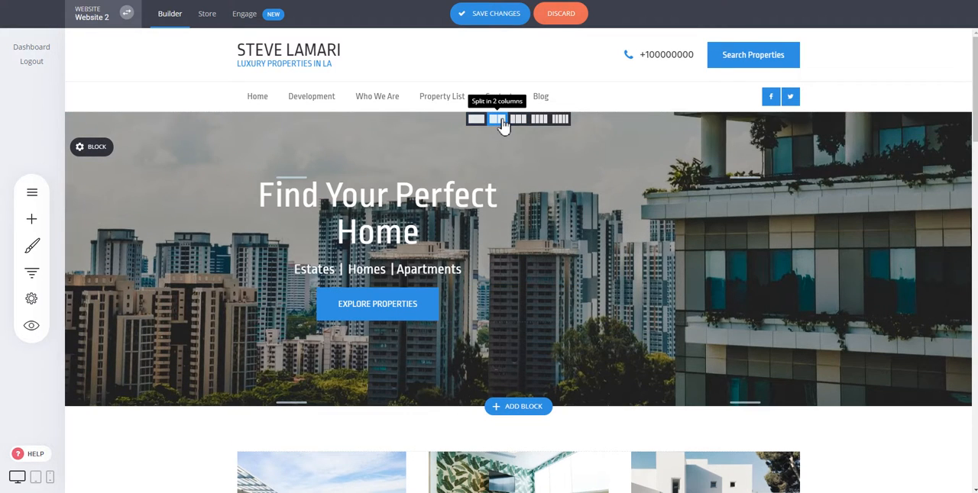
mouse_move(519, 247)
left_mouse_down()
mouse_move(528, 244)
mouse_move(517, 246)
left_mouse_up()
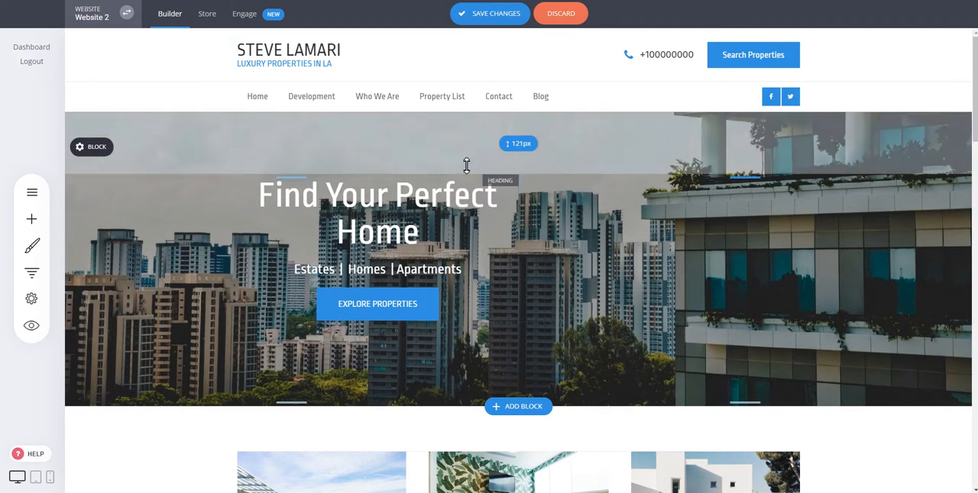
- Left-align the "Find Your Perfect Home" heading in the hero block
left_click(412, 205)
triple_click(412, 205)
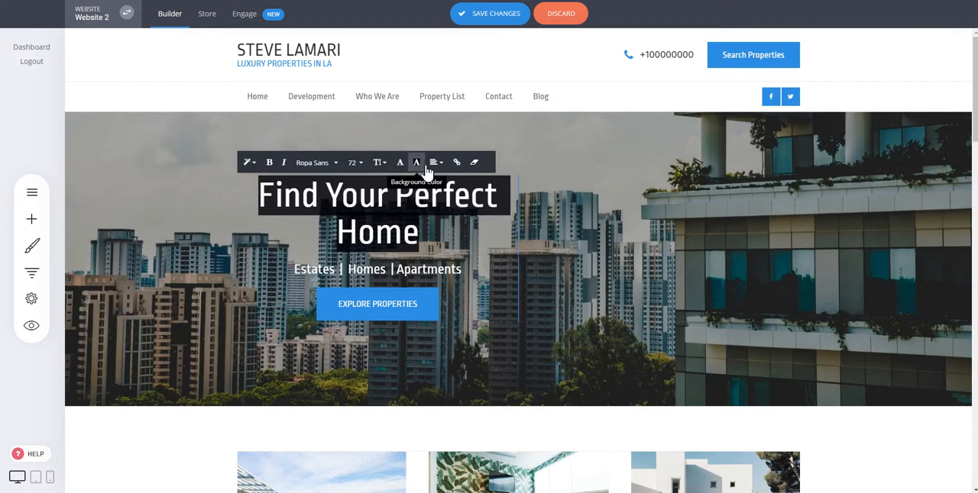
left_click(433, 163)
left_click(443, 186)
left_click(717, 225)
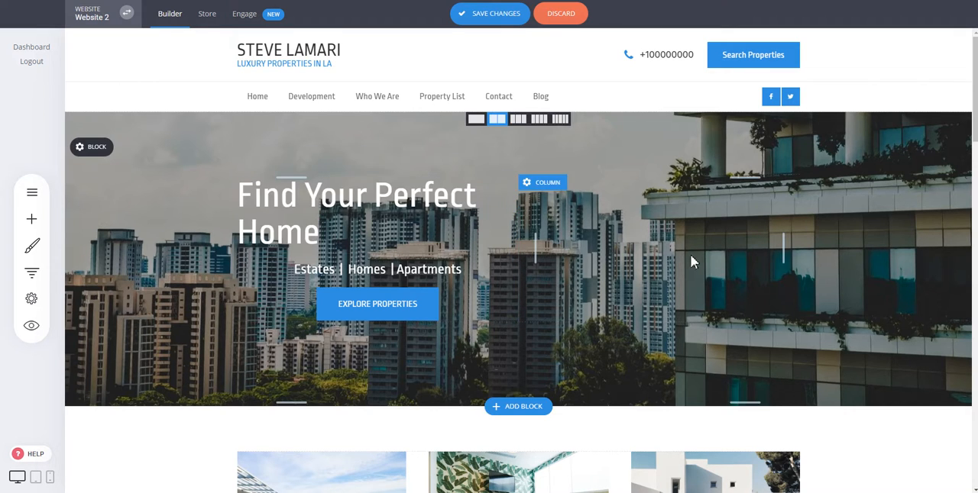
- Left-align the "Estates | Homes | Apartments" subheading in the hero block
left_click(410, 272)
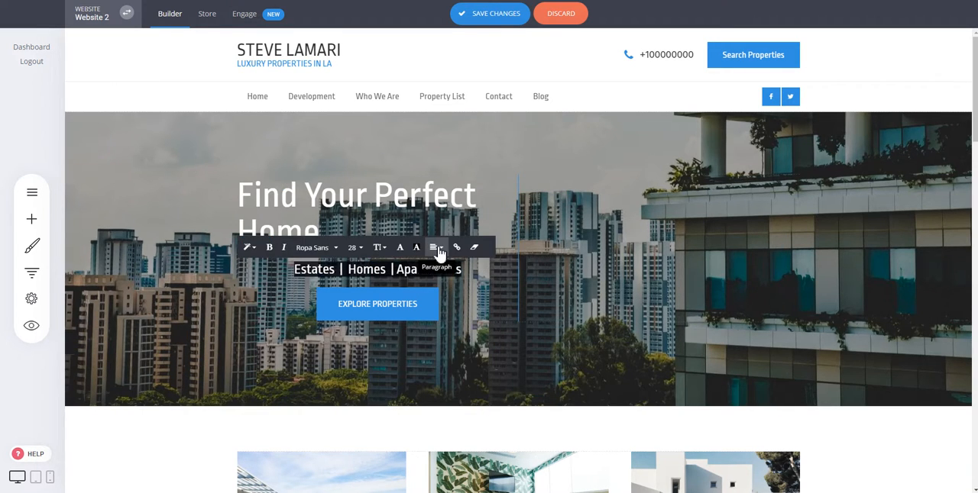
left_click(435, 249)
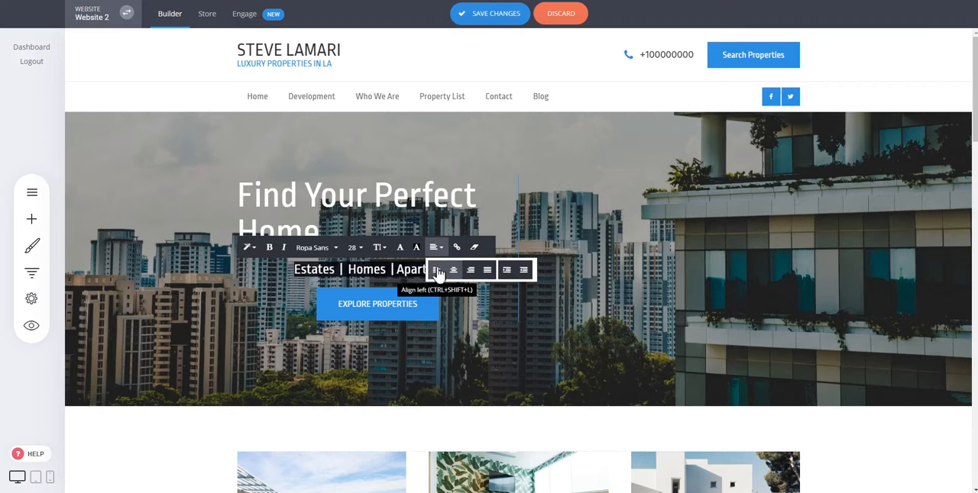
left_click(436, 271)
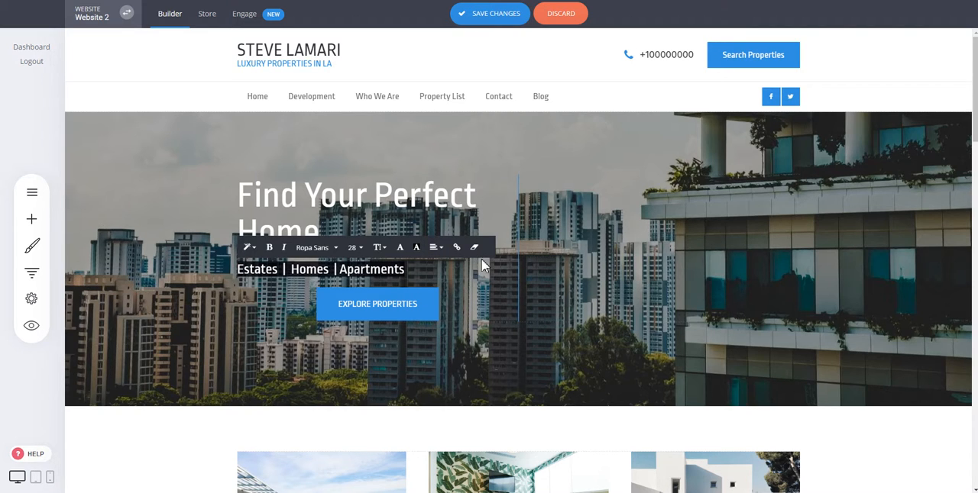
left_click(709, 276)
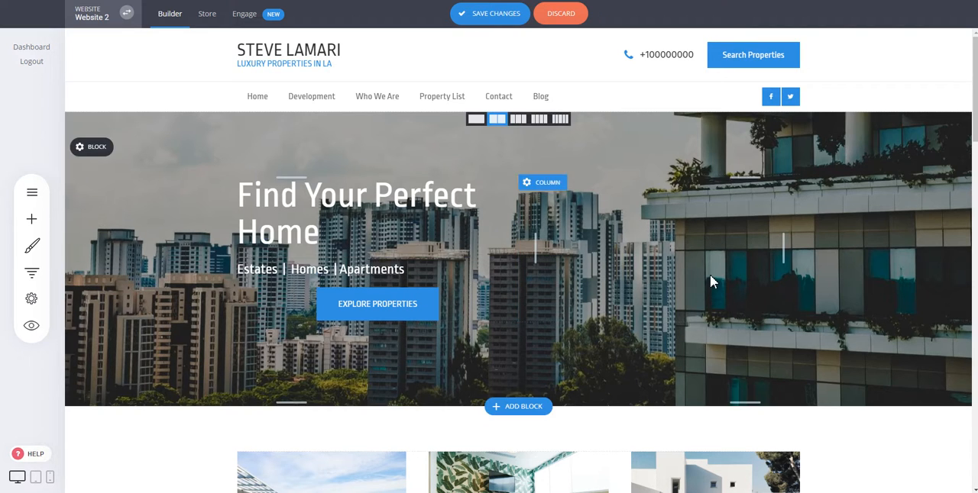
- Left-align the "Explore Properties" button under the hero subheading
left_click(387, 305)
left_click(365, 219)
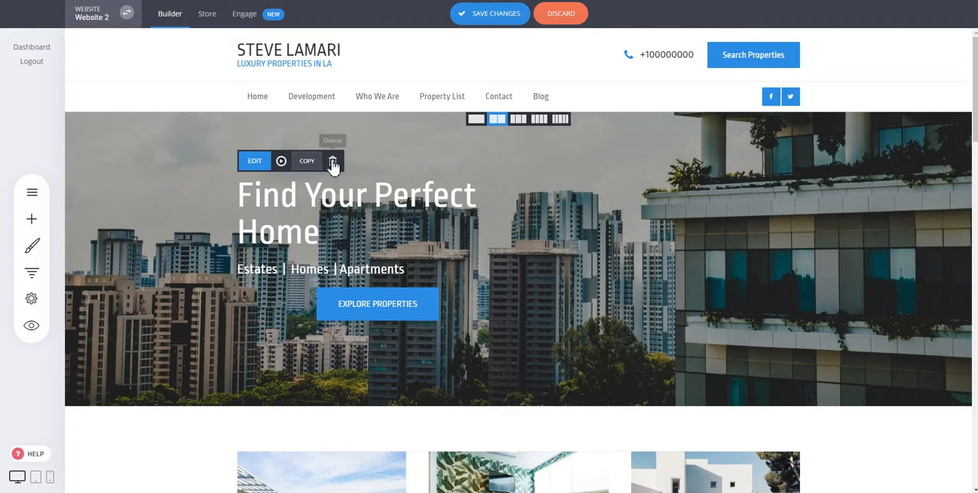
left_click(295, 271)
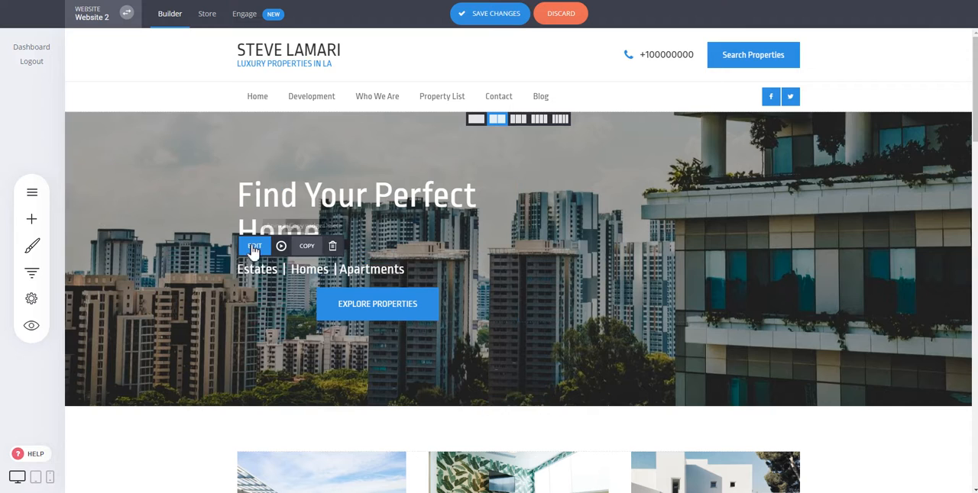
left_click(371, 305)
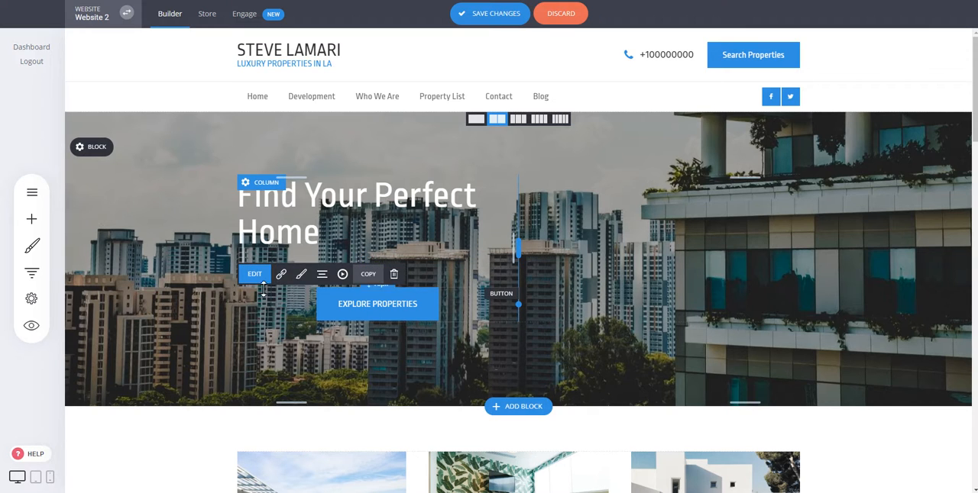
left_click(322, 276)
left_click(326, 195)
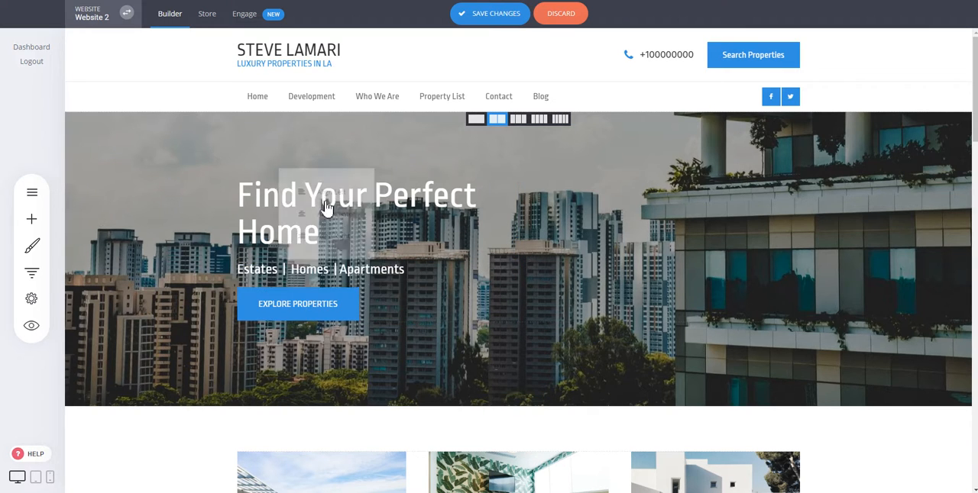
left_click(349, 305)
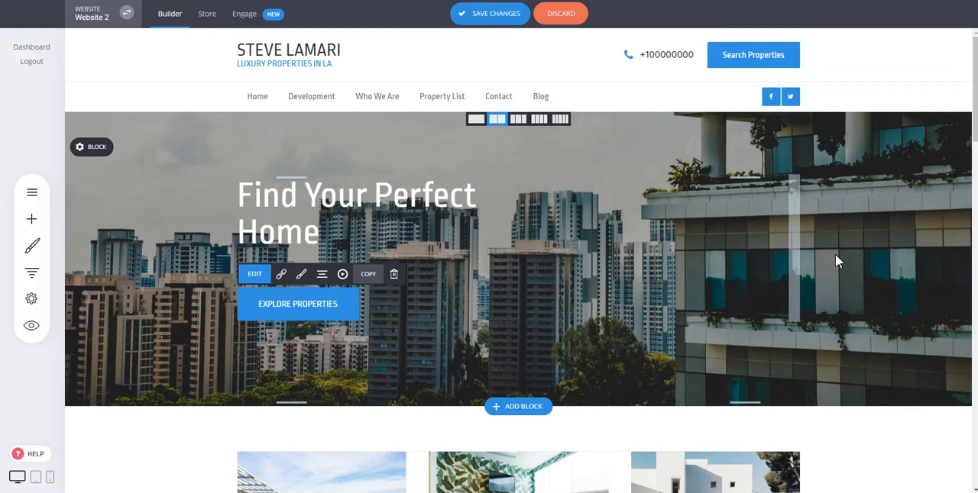
left_click(851, 251)
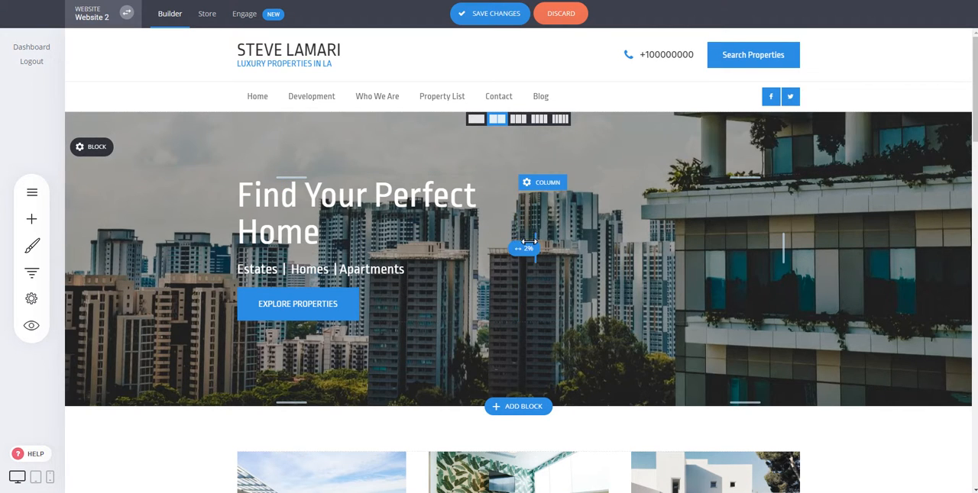
- Review the image settings of the "Current Listings" picture and leave them unchanged
scroll(683, 244, "down", 1)
scroll(683, 241, "down", 3)
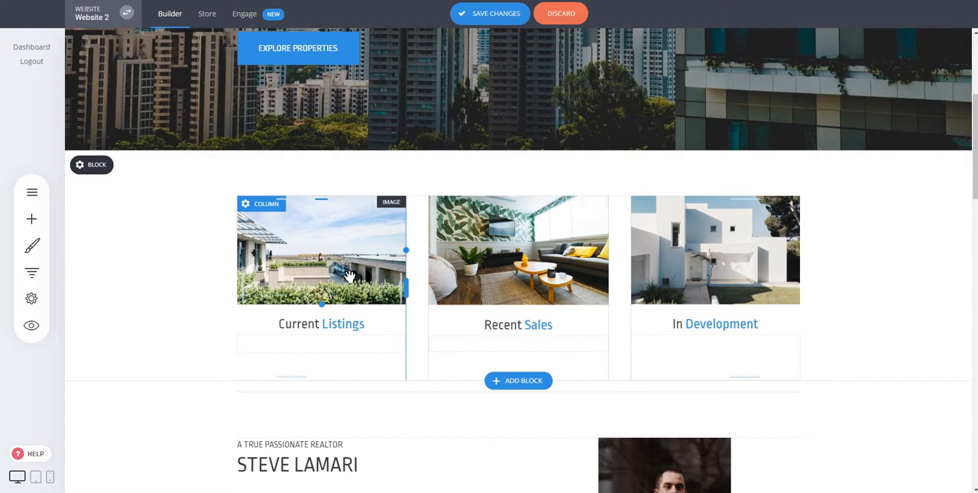
left_click(329, 258)
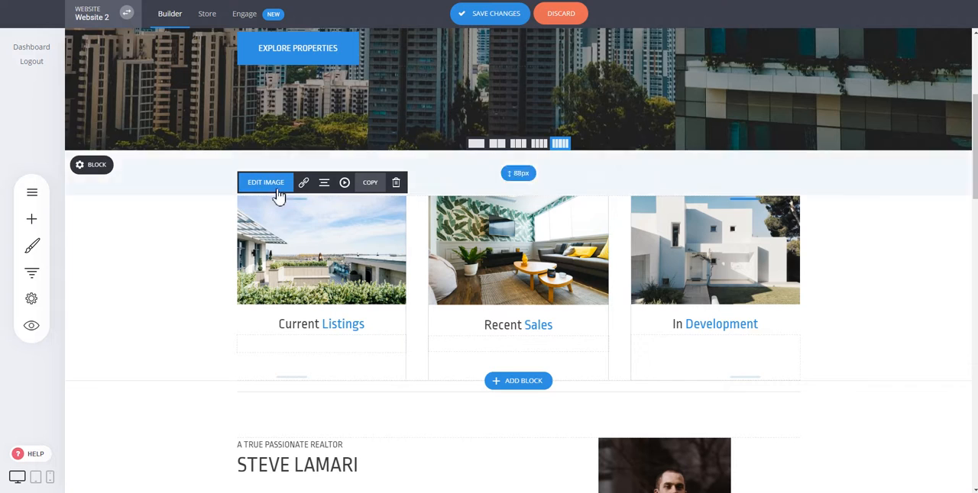
left_click(345, 260)
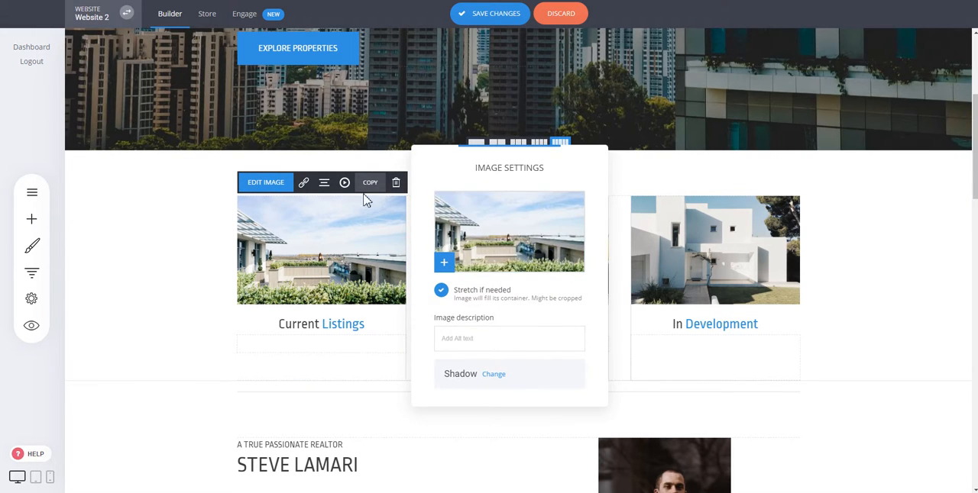
left_click(218, 264)
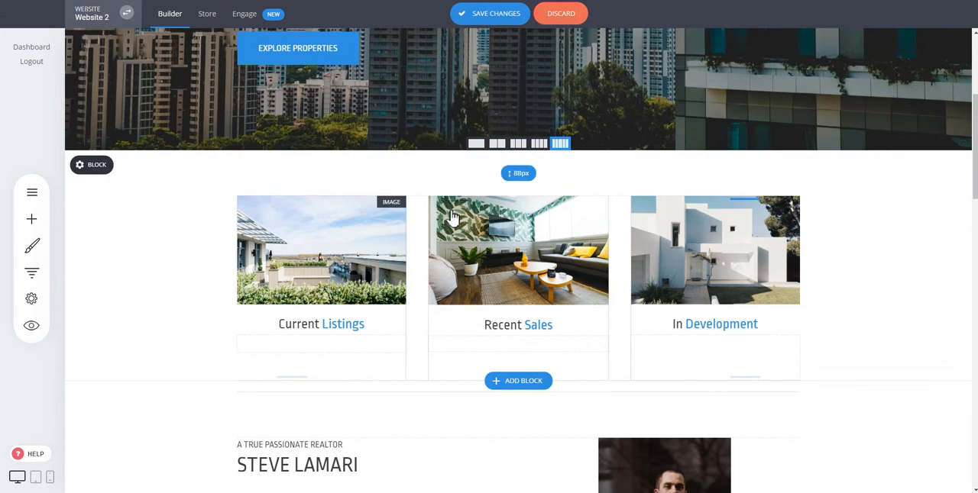
- Delete the image widget above the "Current Listings" heading
left_click(312, 254)
left_click(396, 182)
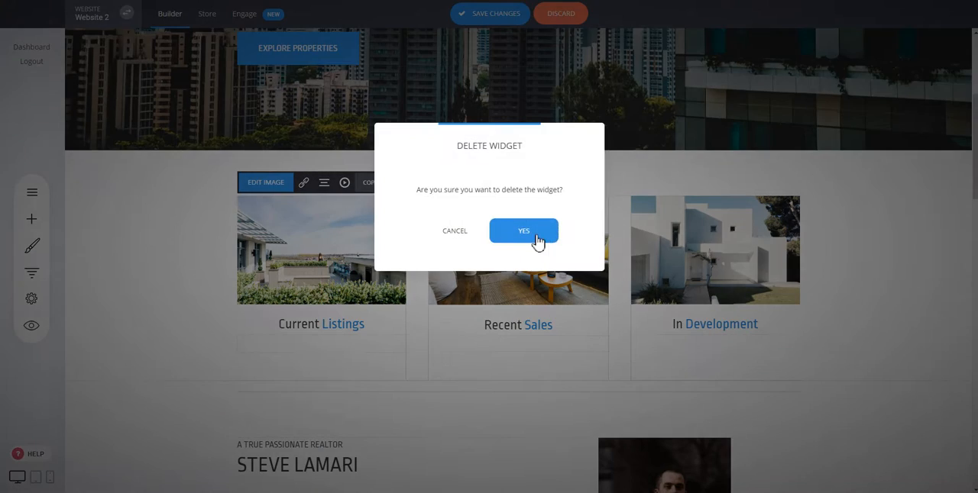
left_click(533, 237)
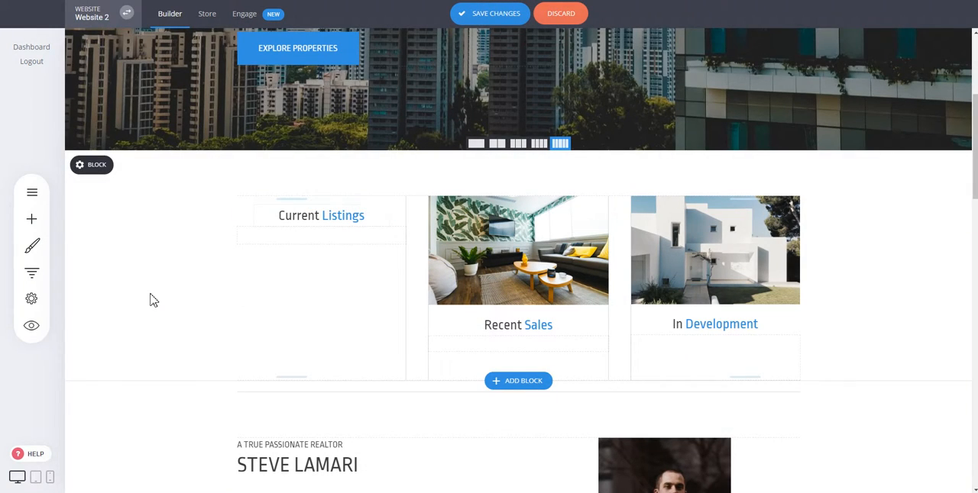
- Try to add a new Image widget above the "Current Listings" heading and check the file manager for a picture
left_click(33, 221)
scroll(206, 205, "down", 1)
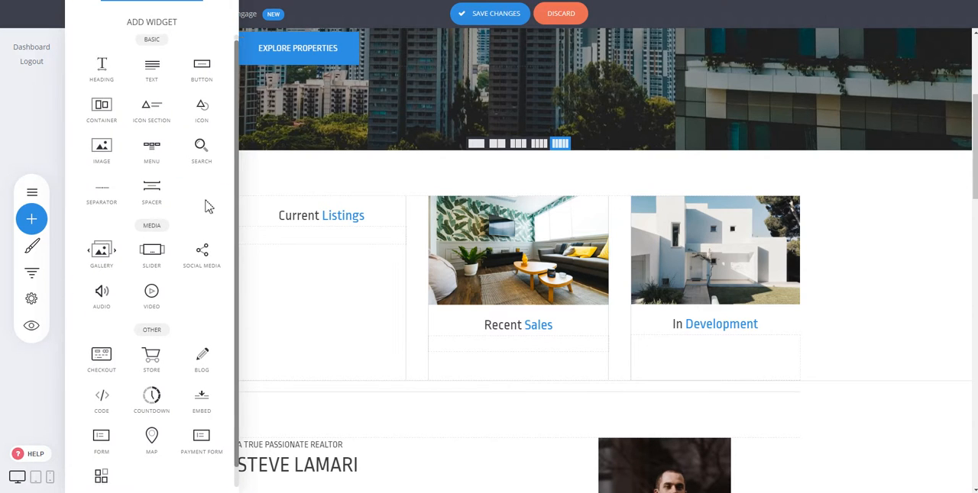
scroll(207, 205, "up", 1)
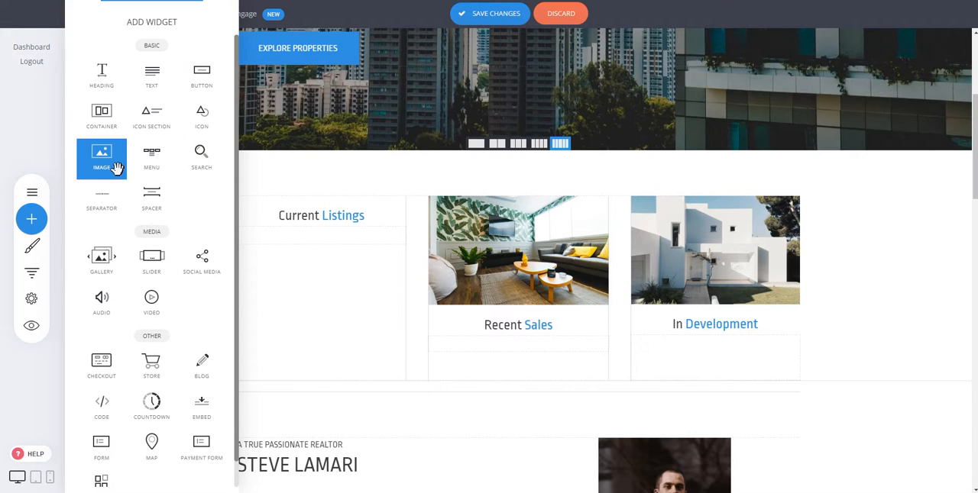
left_click_drag(107, 166, 306, 200)
left_click(507, 236)
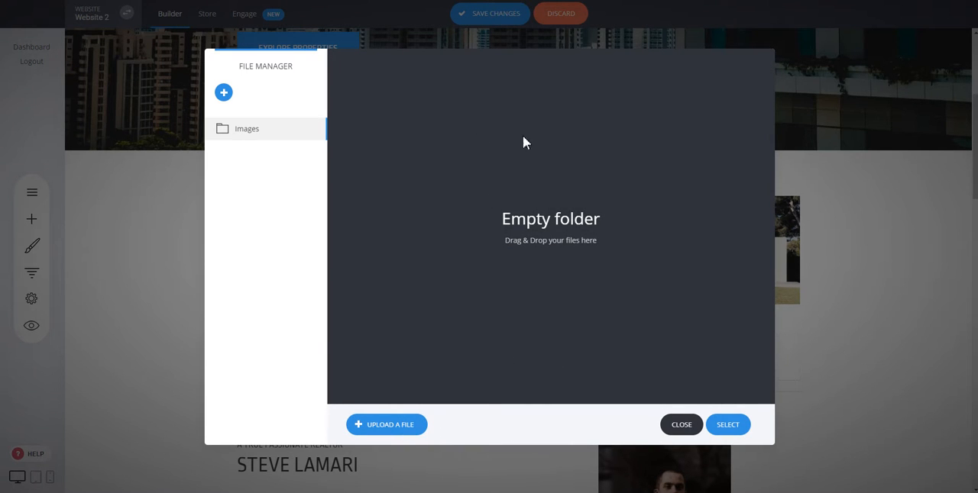
left_click(680, 426)
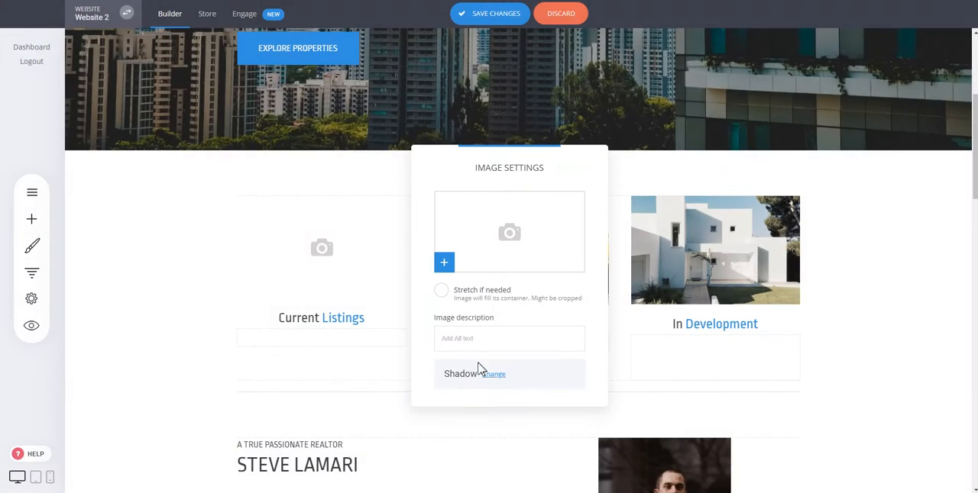
left_click(732, 244)
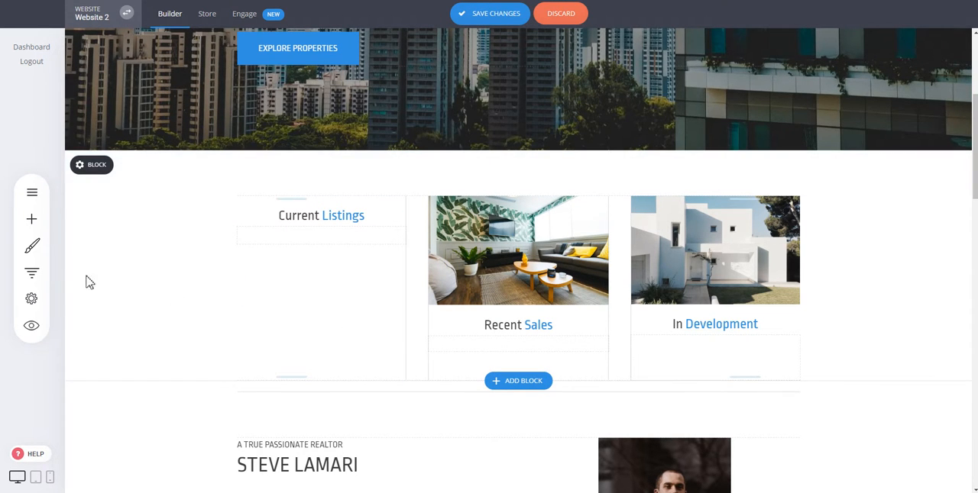
left_click(31, 218)
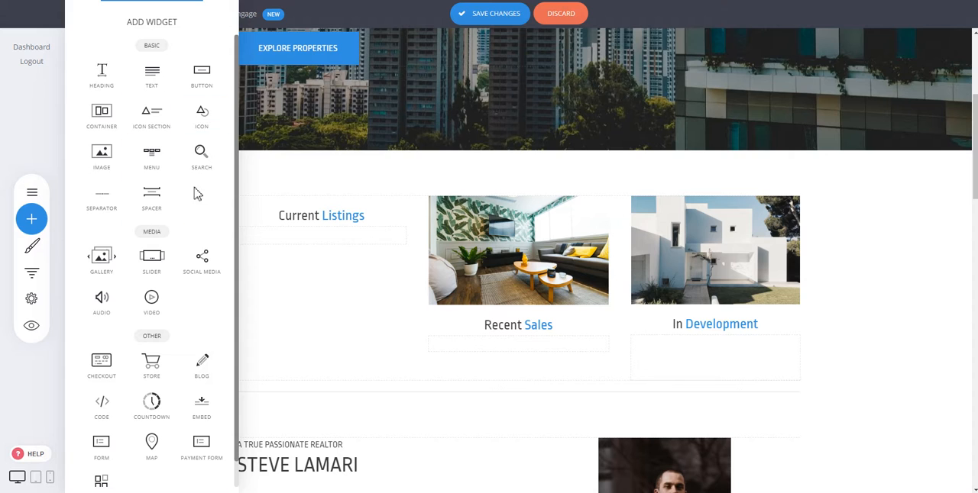
scroll(183, 244, "down", 1)
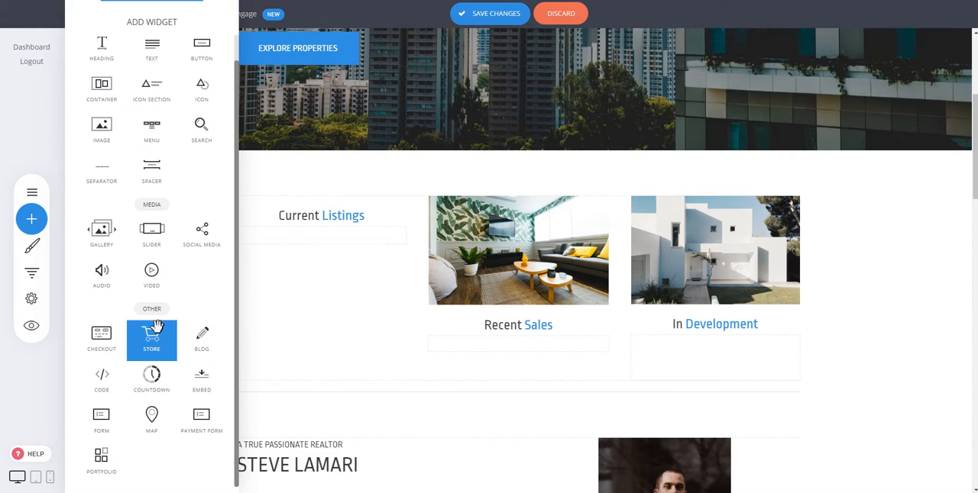
left_click(356, 297)
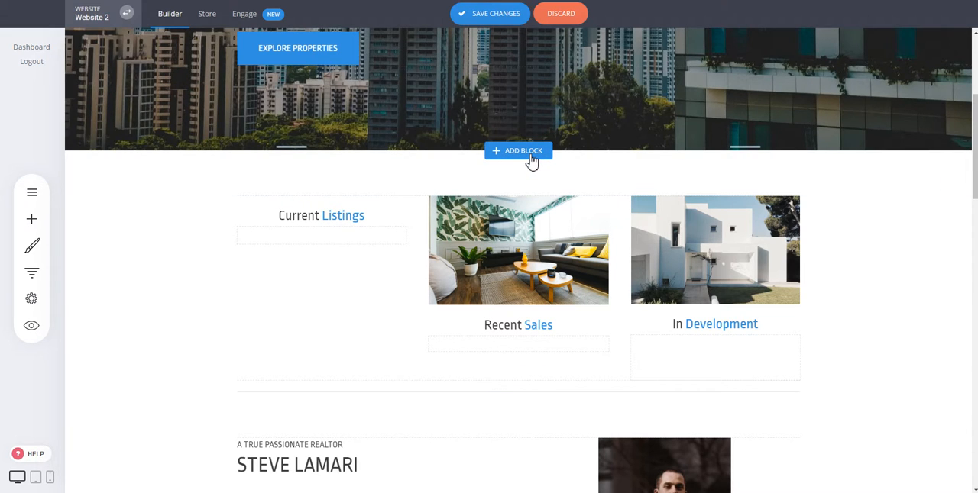
- Insert the "Great Health and Future Success" Services block between the hero block and the property listings block
left_click(521, 151)
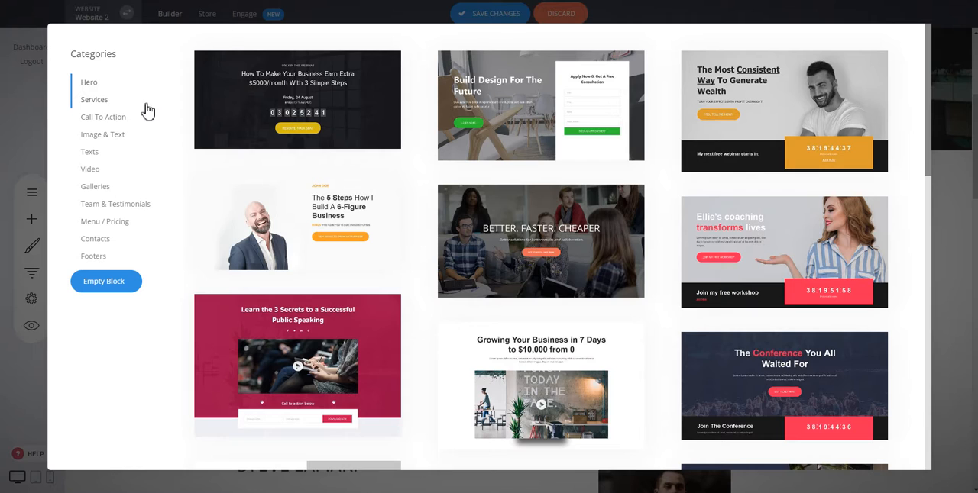
left_click(96, 101)
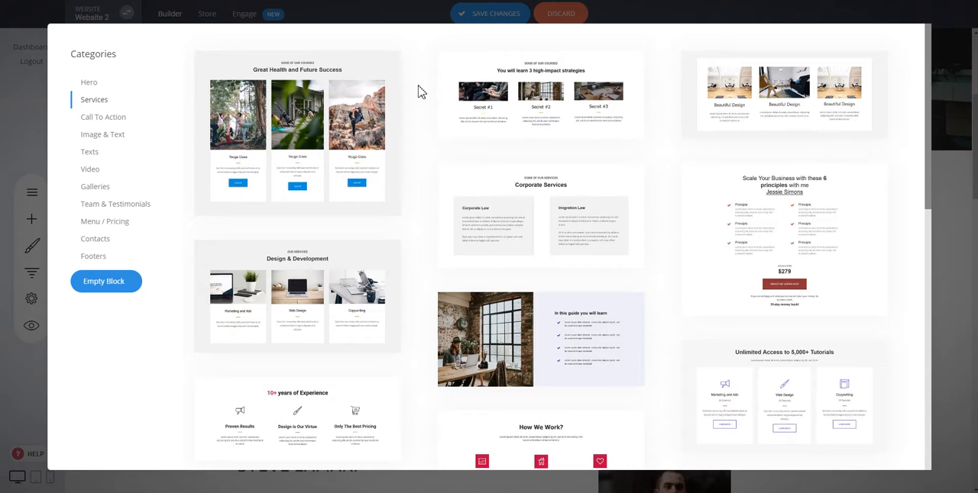
left_click(347, 148)
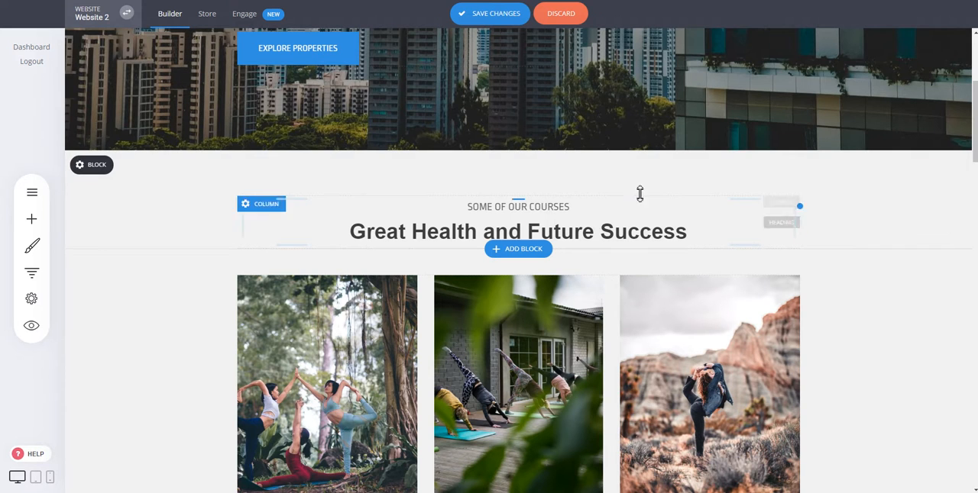
- Delete the "Sign Up" buttons from all three "Youga Class" cards in the services block
scroll(622, 195, "up", 2)
scroll(624, 198, "down", 3)
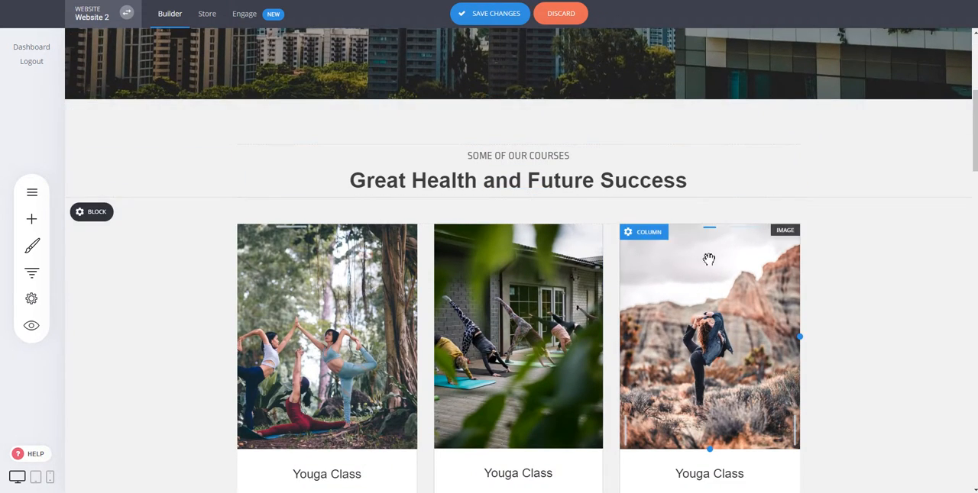
scroll(709, 260, "down", 2)
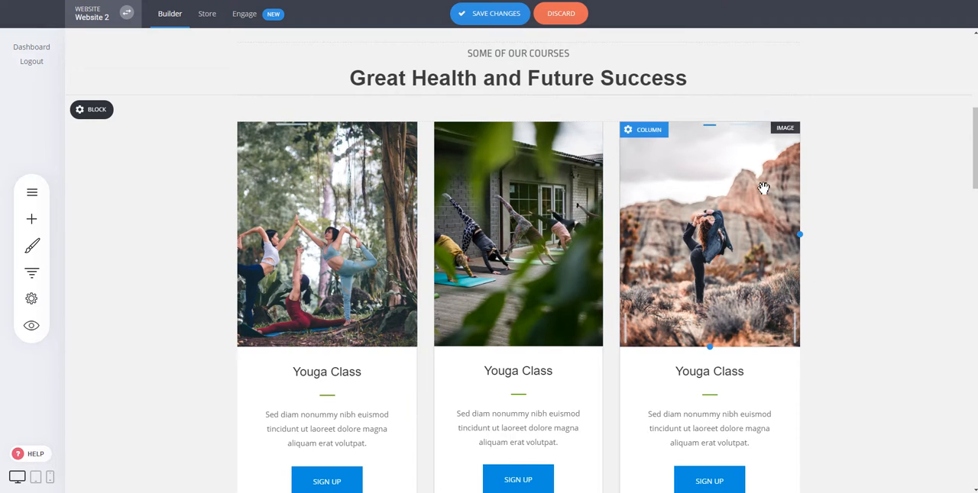
scroll(690, 327, "down", 2)
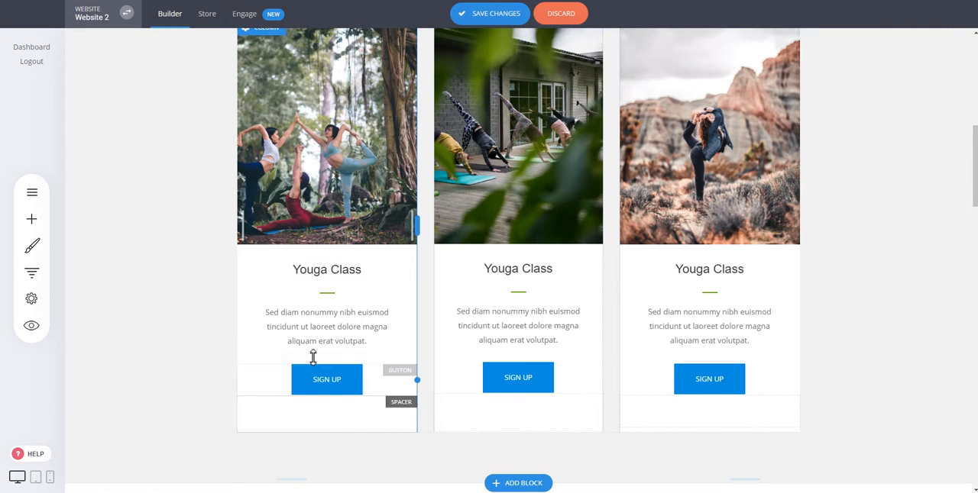
left_click(342, 384)
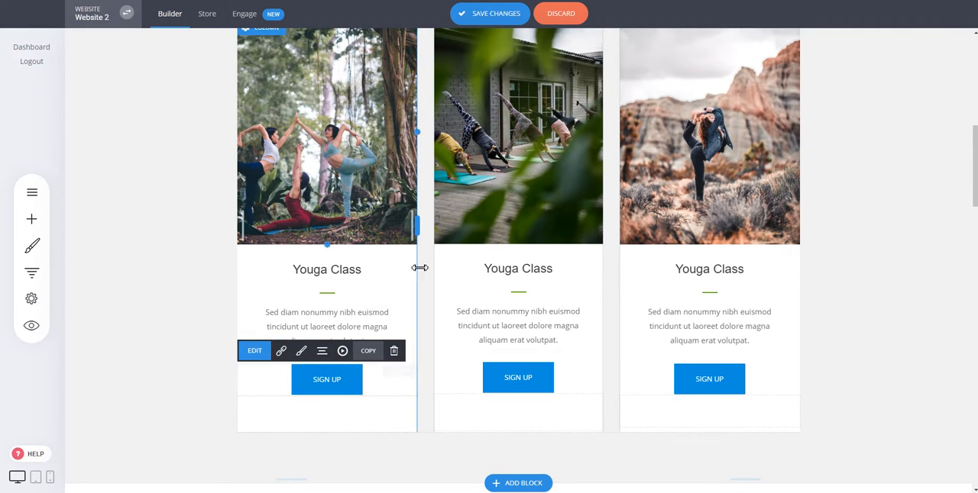
left_click(393, 351)
left_click(519, 233)
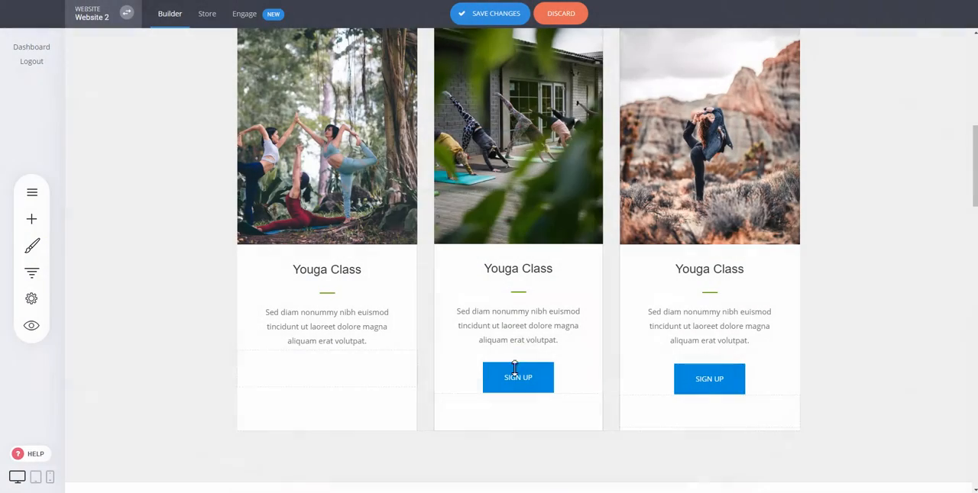
left_click(517, 375)
left_click(590, 349)
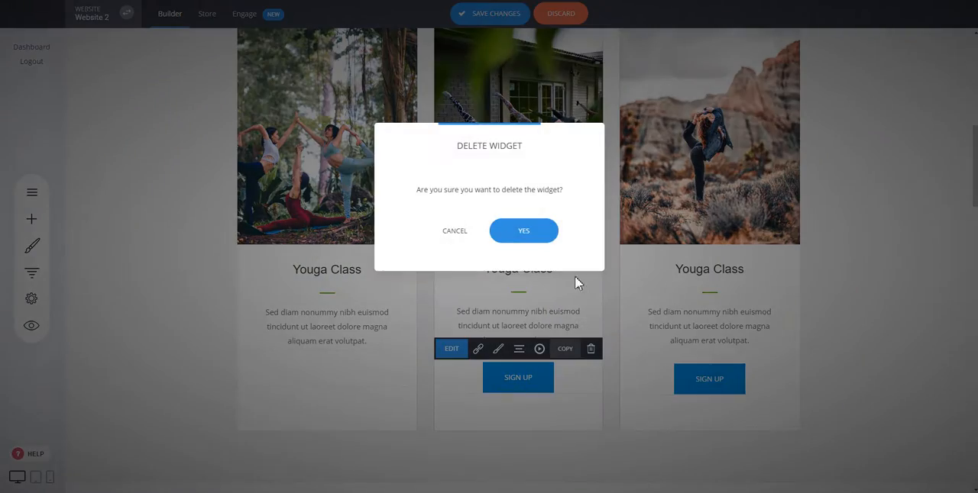
left_click(546, 237)
left_click(718, 378)
left_click(776, 350)
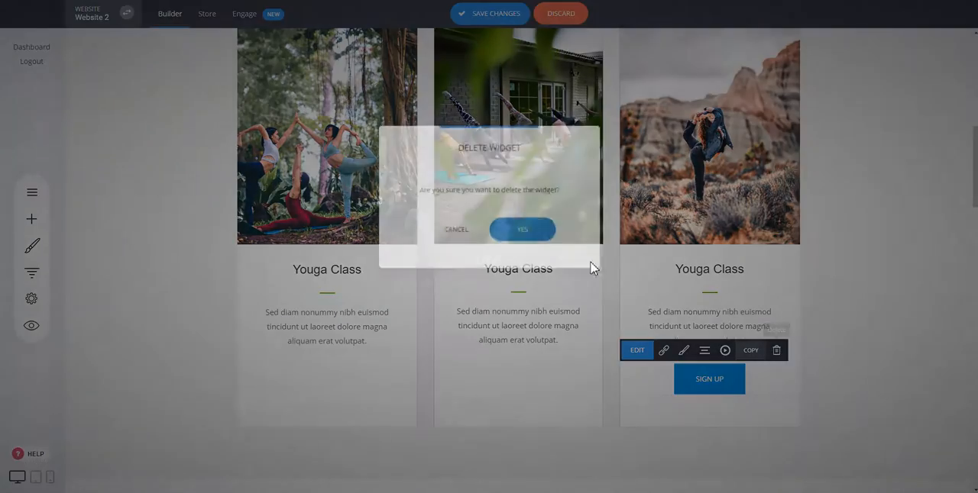
left_click(524, 231)
- Shorten the pictures of the three "Youga Class" cards to roughly the same height
scroll(377, 422, "up", 2)
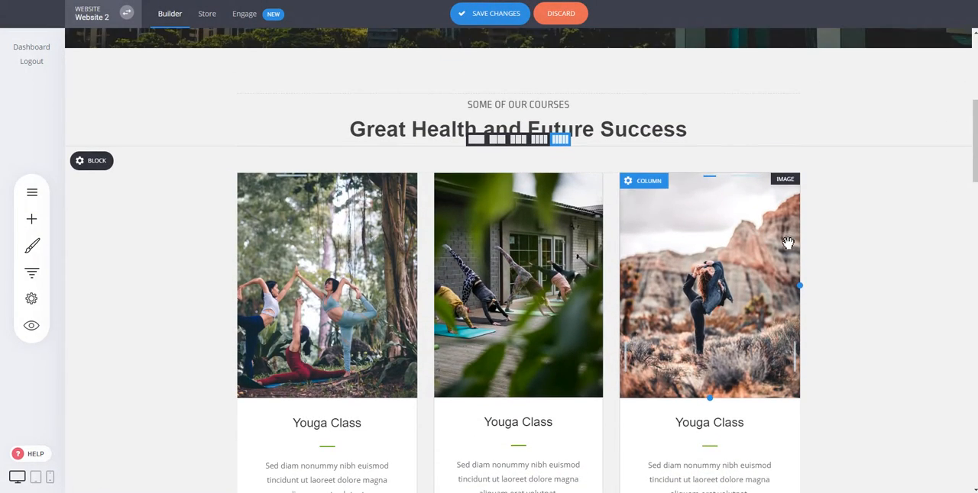
left_click_drag(366, 398, 368, 334)
left_click_drag(509, 387, 508, 336)
left_click_drag(708, 390, 708, 336)
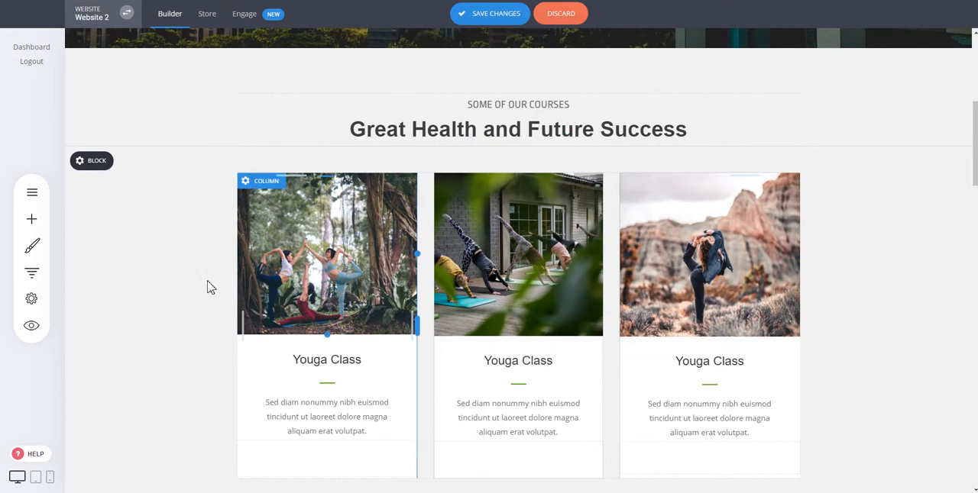
- Check the first card picture's image settings and animate the picture, trying Zoom In before choosing Fade In From Right
double_click(348, 233)
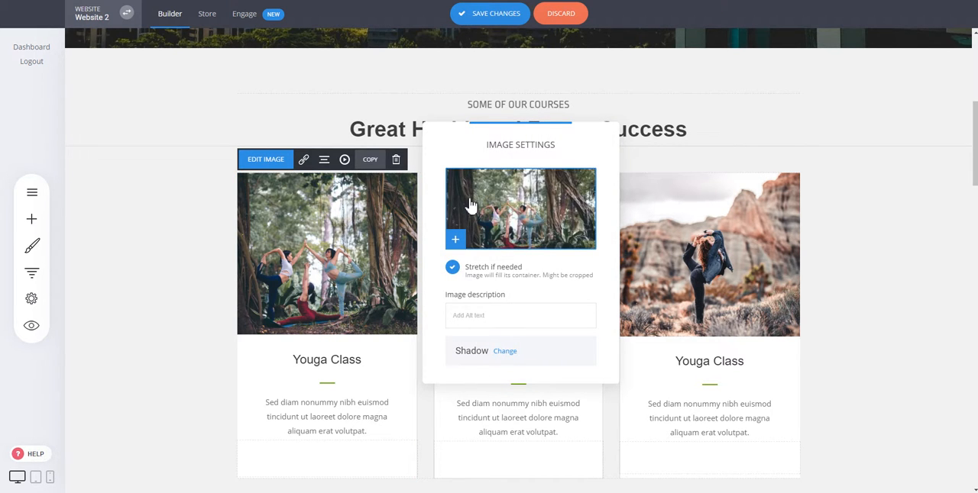
left_click(837, 208)
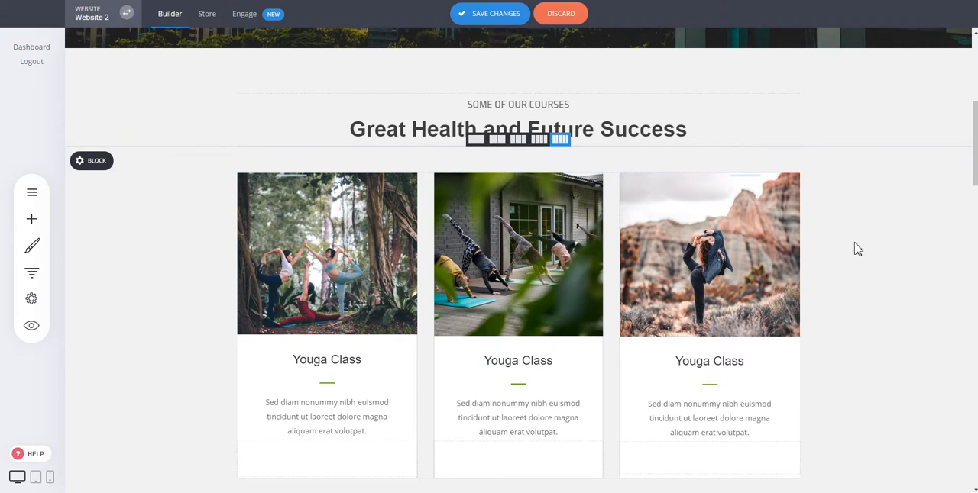
left_click(340, 224)
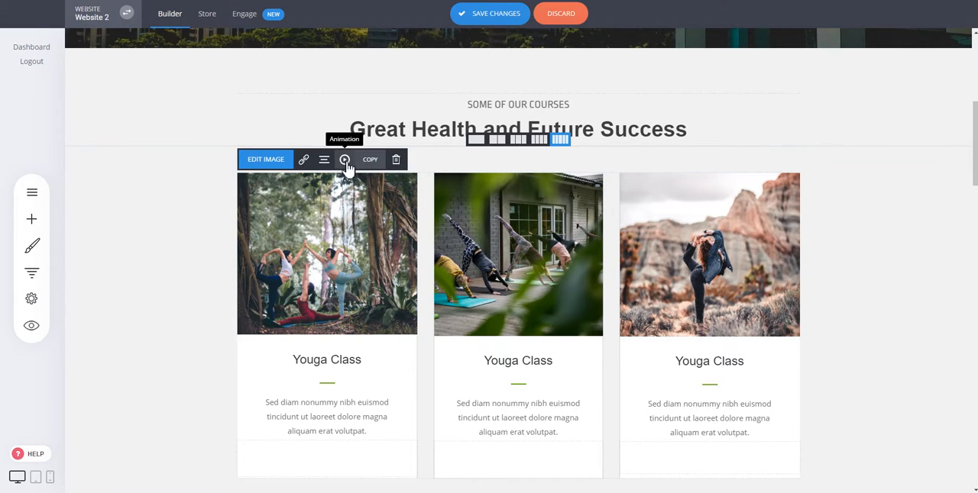
left_click(345, 162)
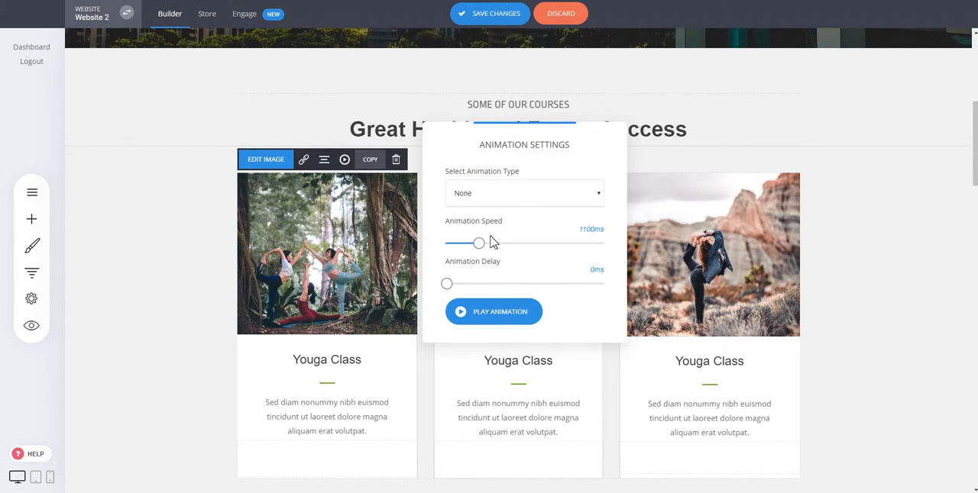
left_click(510, 194)
left_click(493, 233)
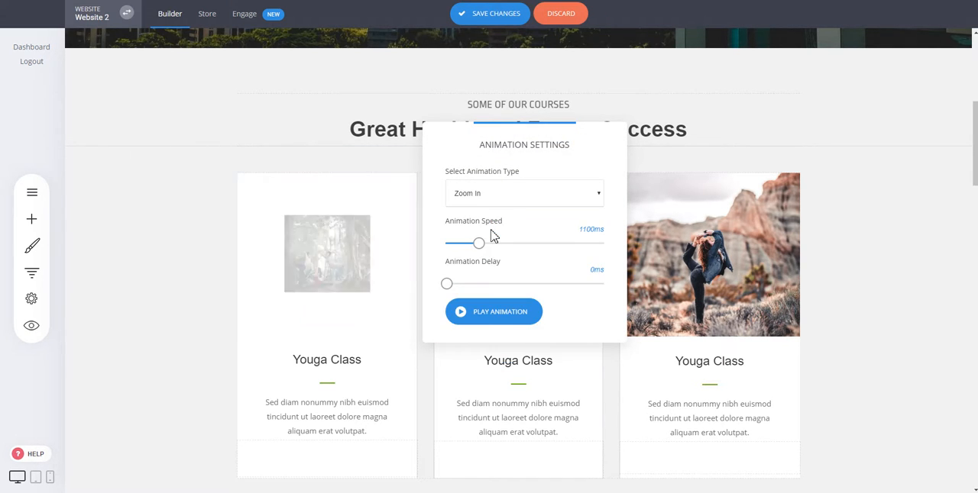
left_click(503, 197)
left_click(501, 281)
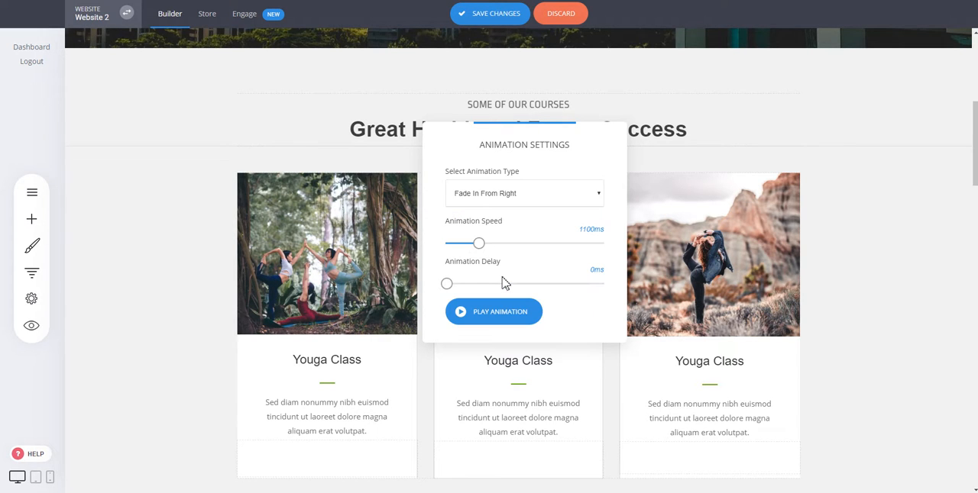
left_click(812, 227)
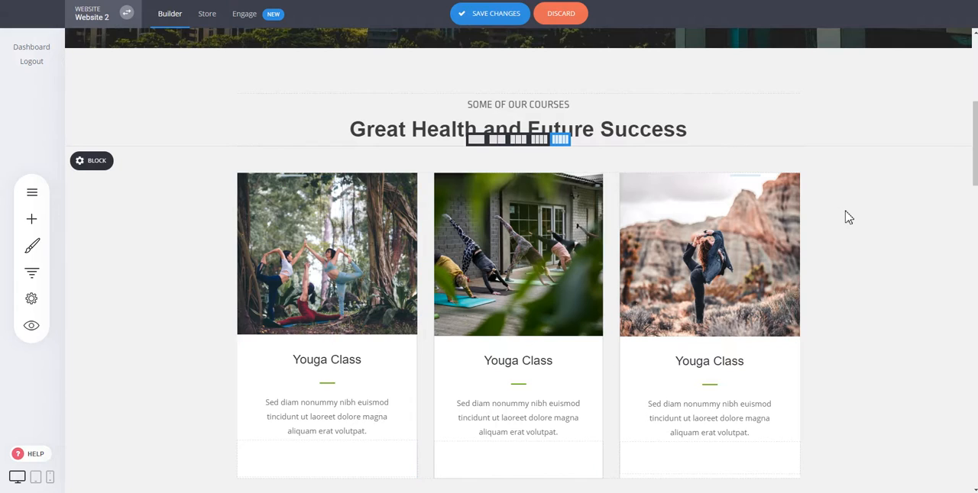
- Insert the "Do Things Differently" Video block between the services block and the property listings block
scroll(847, 218, "down", 4)
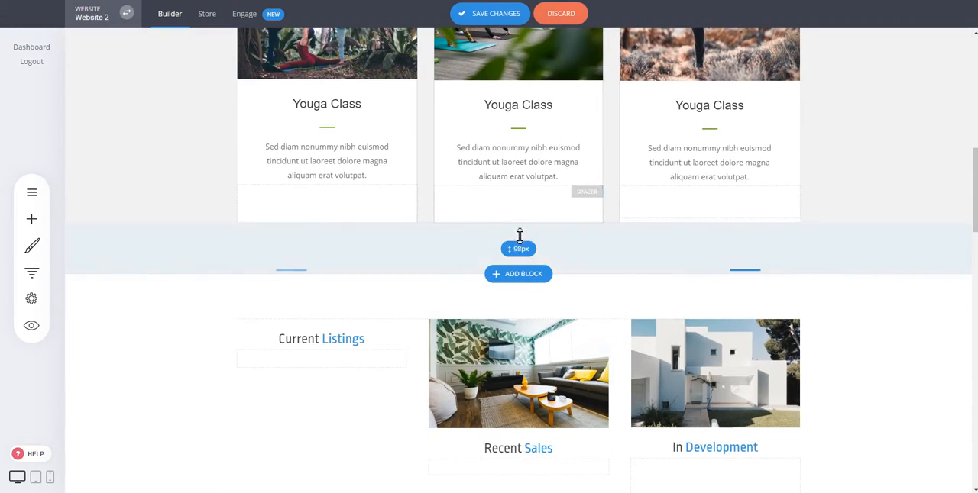
left_click(519, 275)
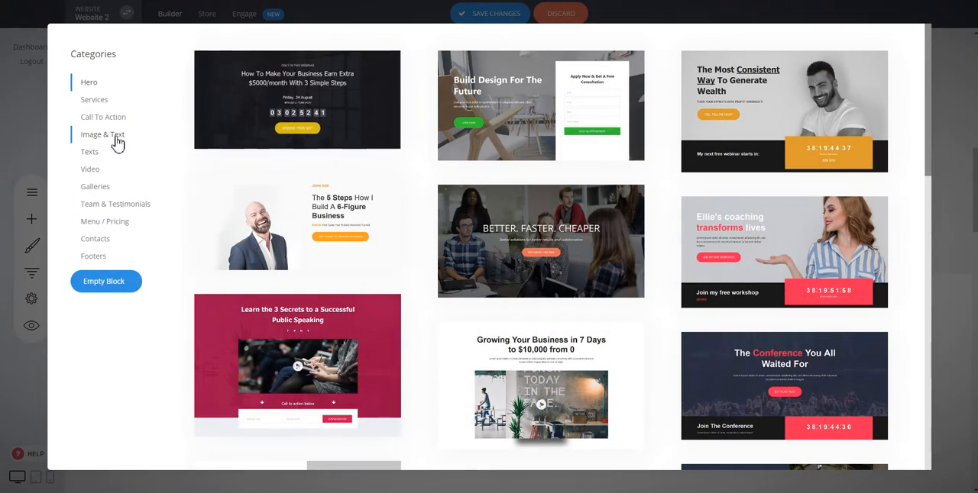
left_click(115, 137)
left_click(99, 155)
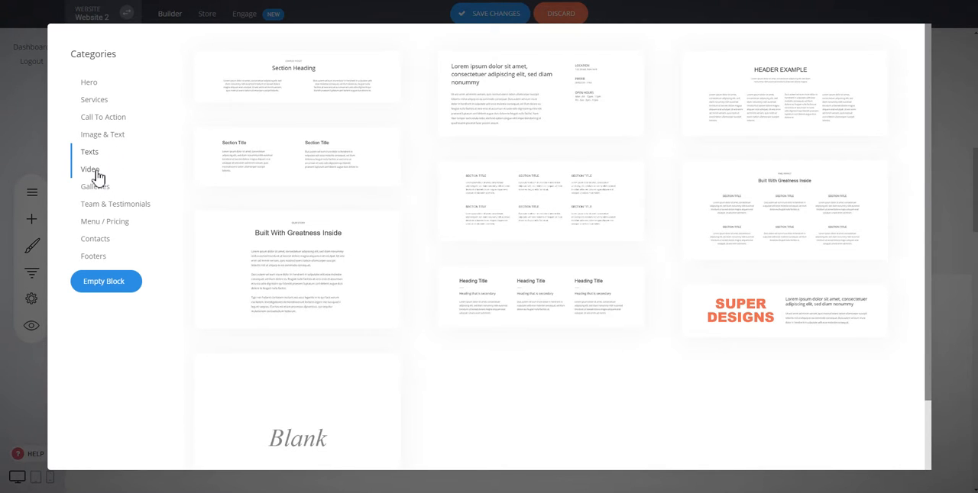
left_click(97, 176)
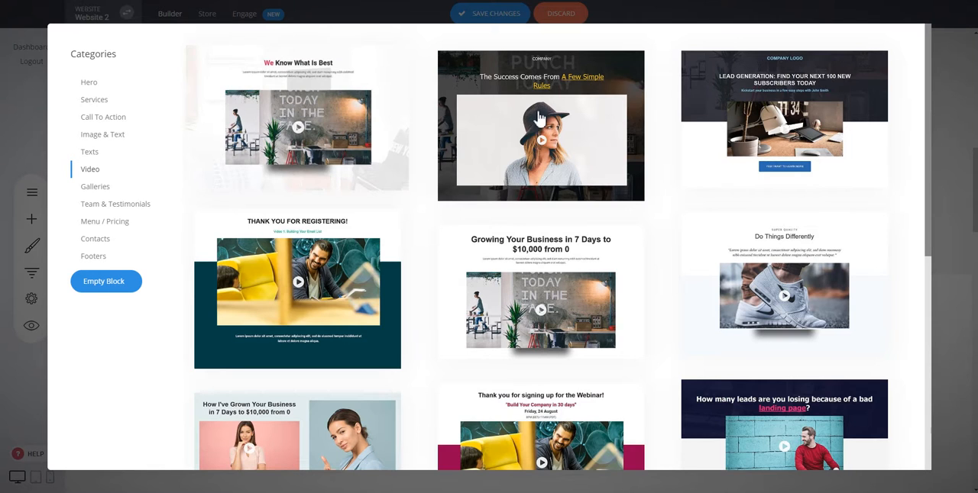
left_click(753, 282)
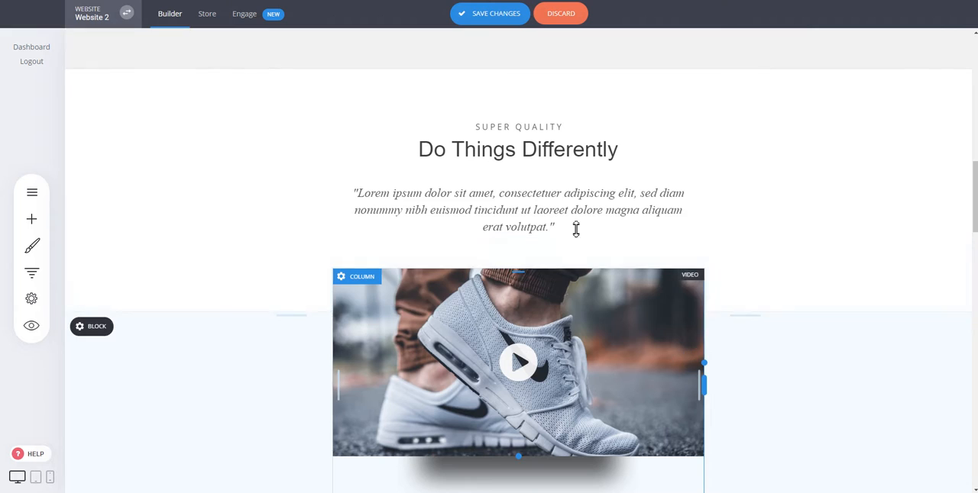
- Replace the "Do Things Differently" heading in the video block with "My Heading"
left_click(569, 158)
type("M")
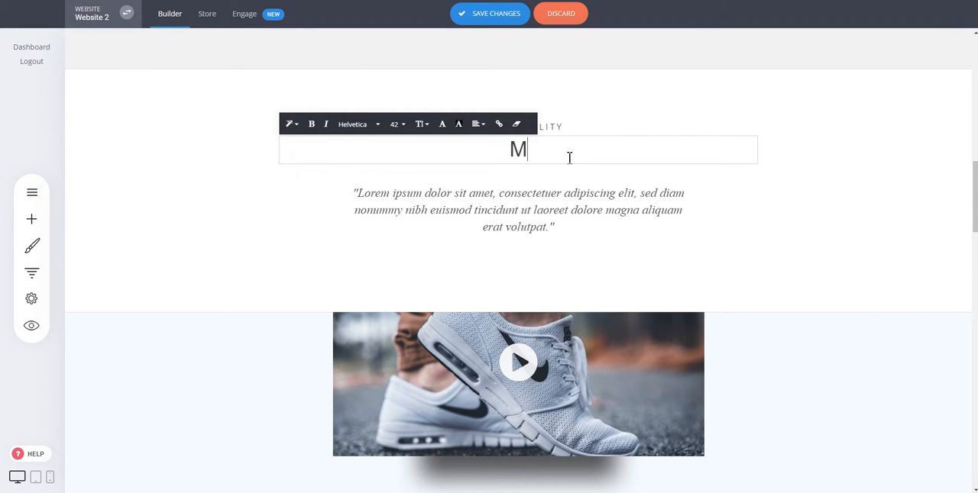
type("y Heading")
- Check the source URL in the settings of the sneaker video below the heading
left_click(589, 392)
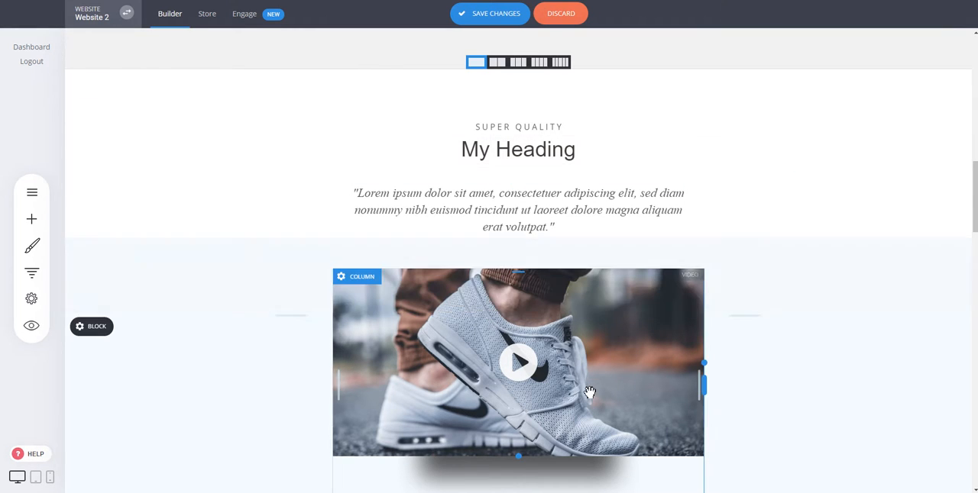
left_click(589, 394)
double_click(789, 217)
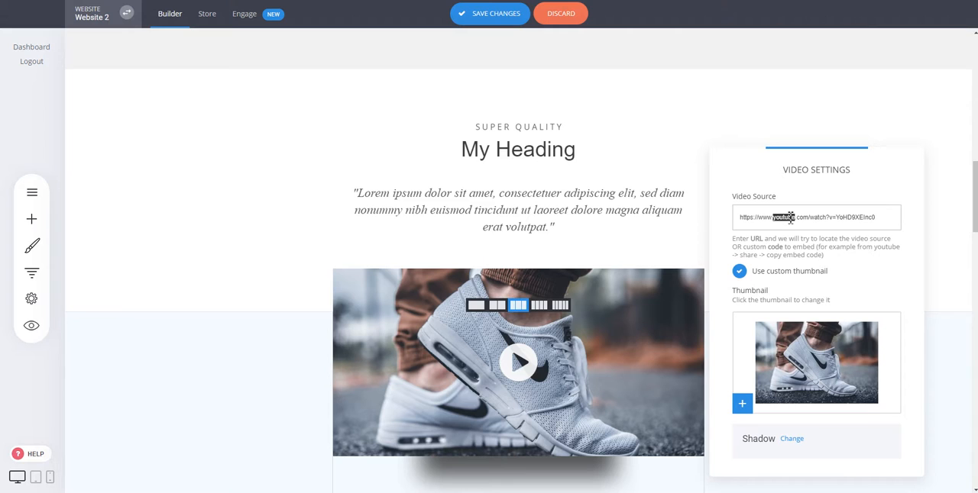
left_click(282, 186)
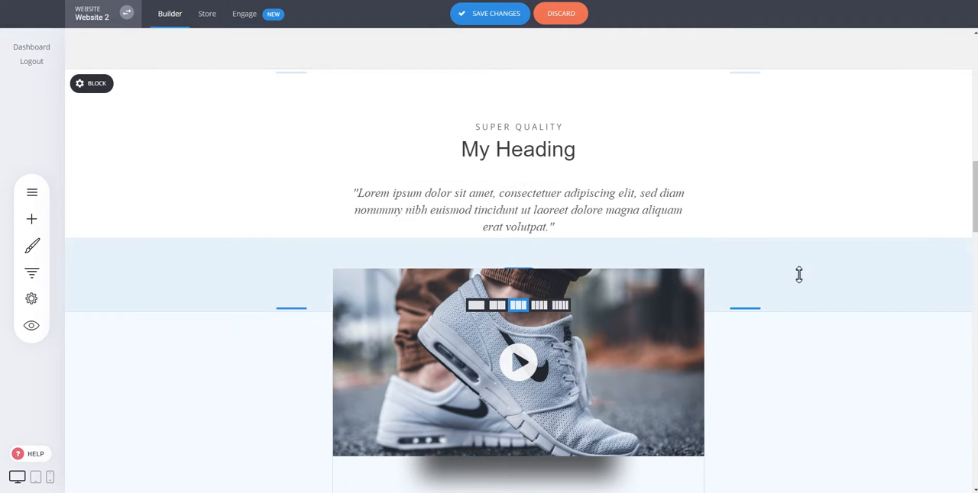
- Save the changes made to the home page
scroll(800, 273, "down", 2)
scroll(602, 169, "up", 2)
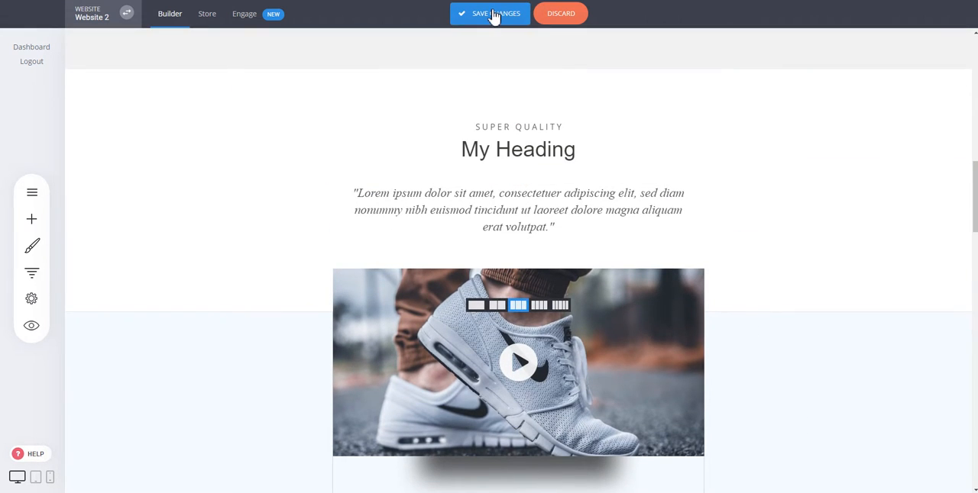
left_click(496, 14)
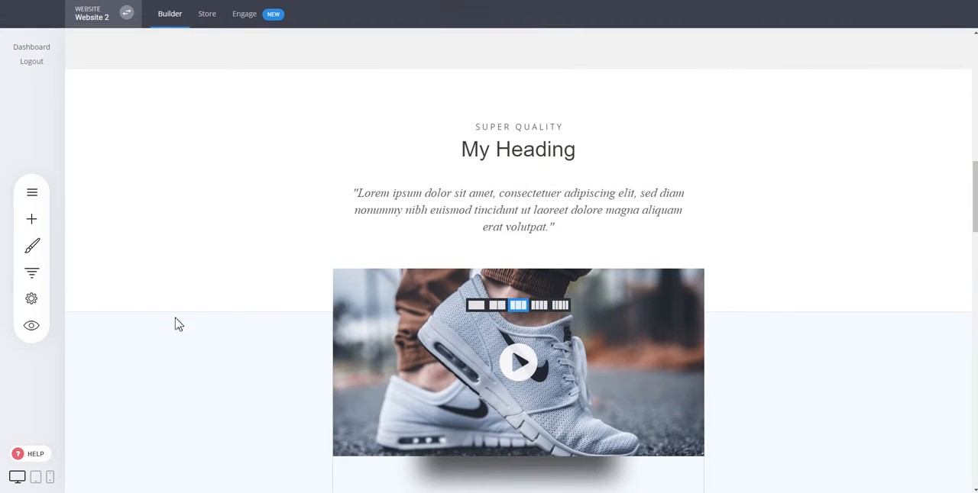
- Switch to the phone view and review the home page from the hero block down to the property listings
left_click(50, 478)
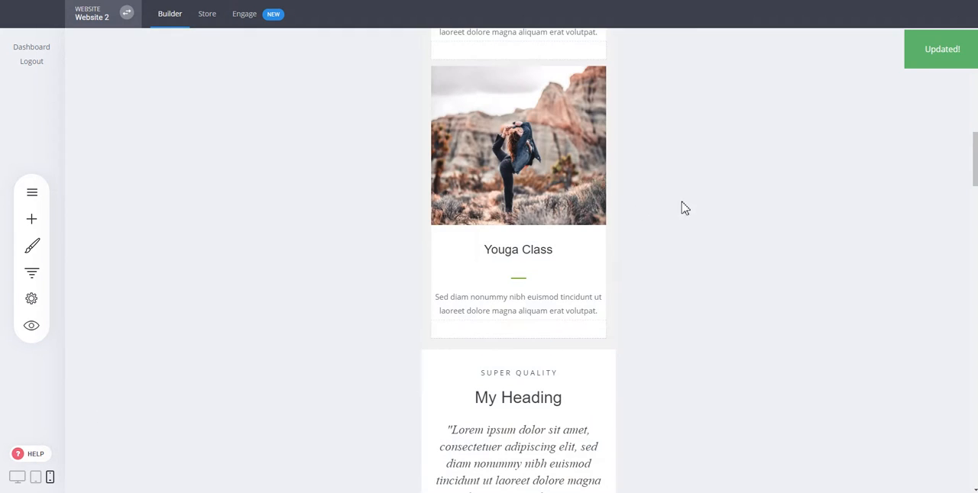
scroll(481, 276, "up", 10)
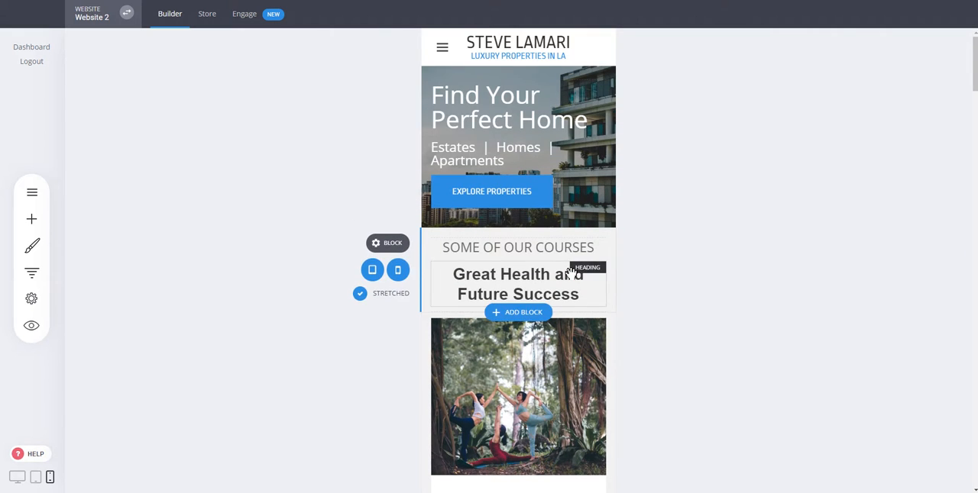
scroll(544, 109, "down", 10)
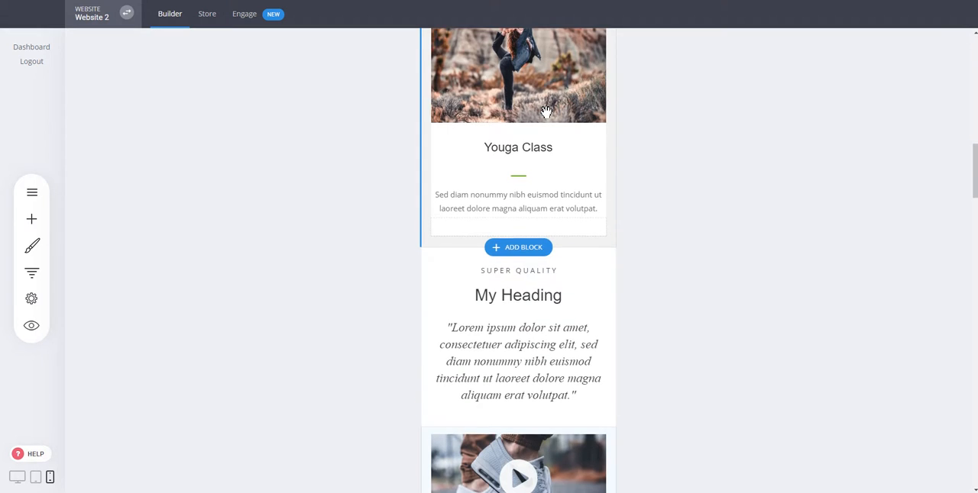
scroll(546, 110, "down", 5)
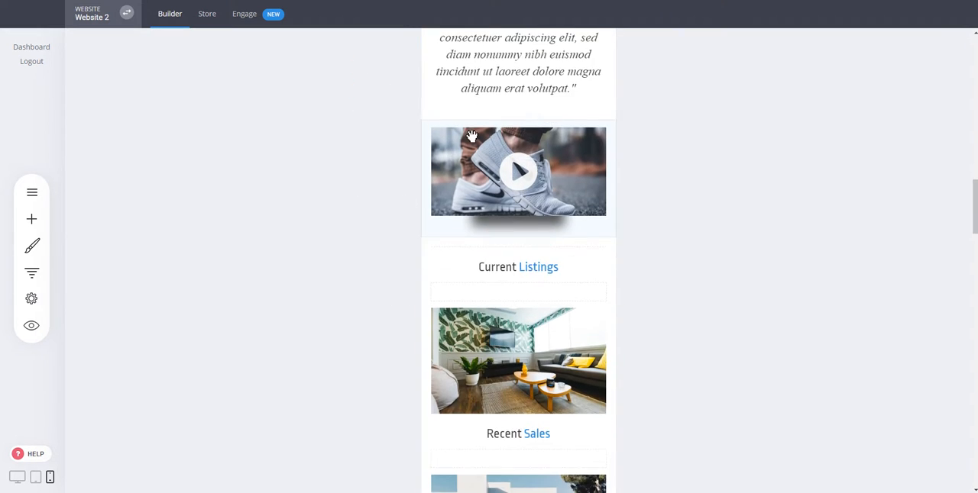
scroll(504, 328, "down", 2)
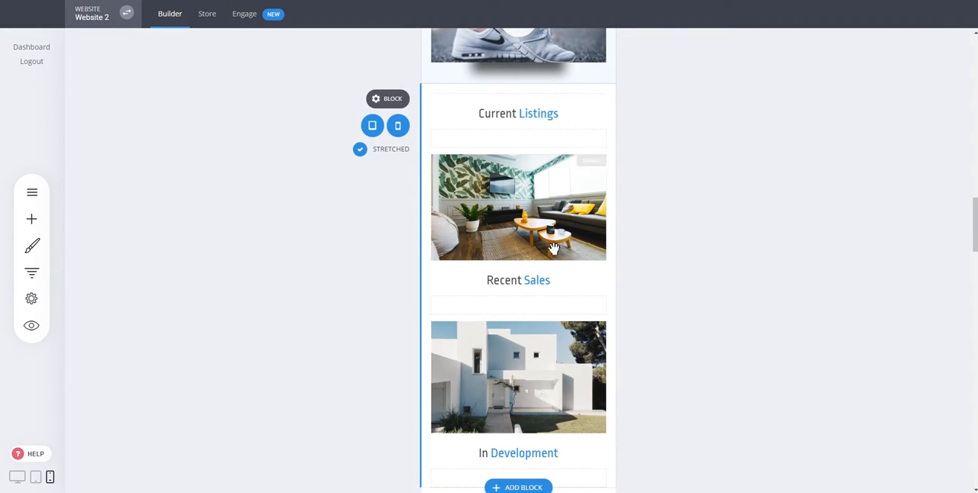
scroll(558, 240, "down", 3)
scroll(558, 240, "up", 4)
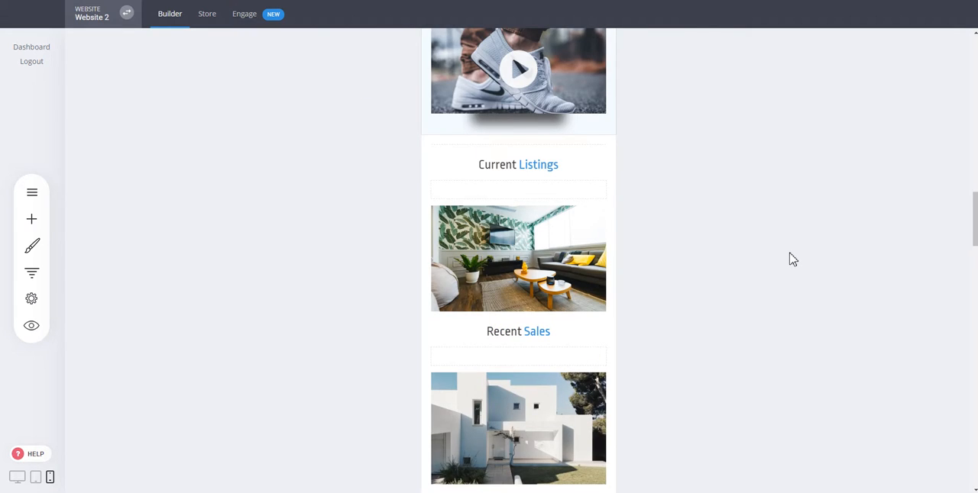
scroll(733, 264, "up", 10)
scroll(734, 264, "up", 1)
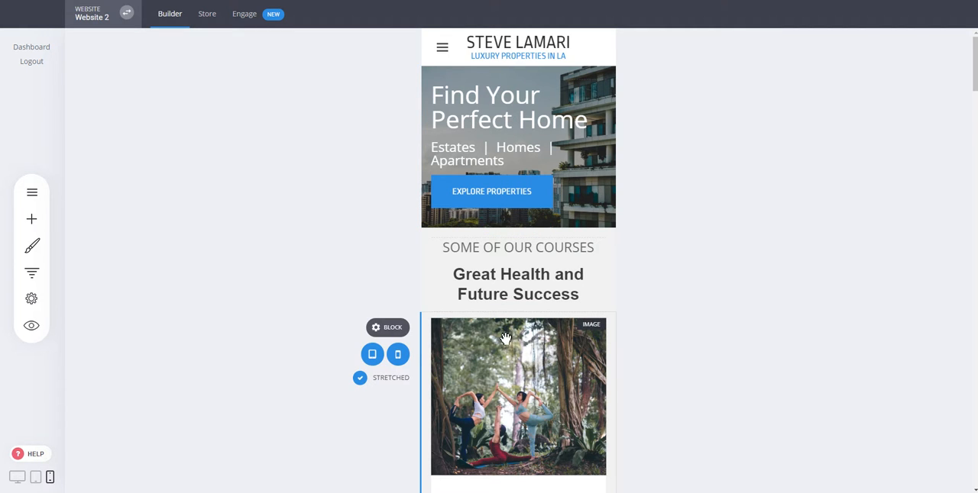
- Return to the desktop view and set the hero block's top spacing to 106 px
left_click(17, 477)
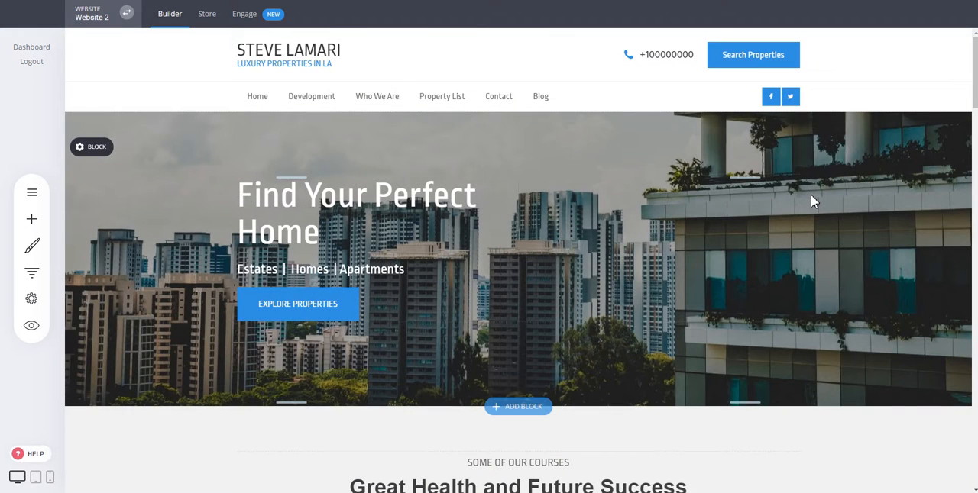
left_click_drag(478, 156, 479, 147)
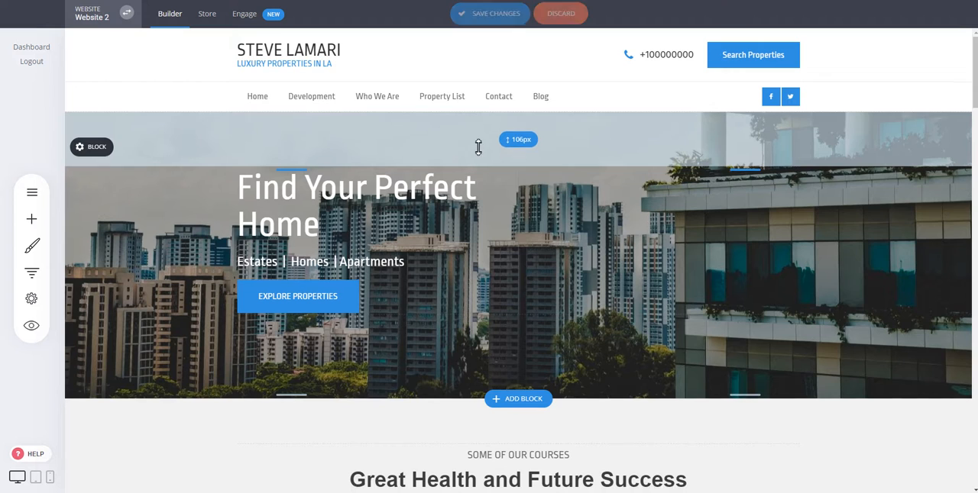
left_click_drag(388, 198, 376, 275)
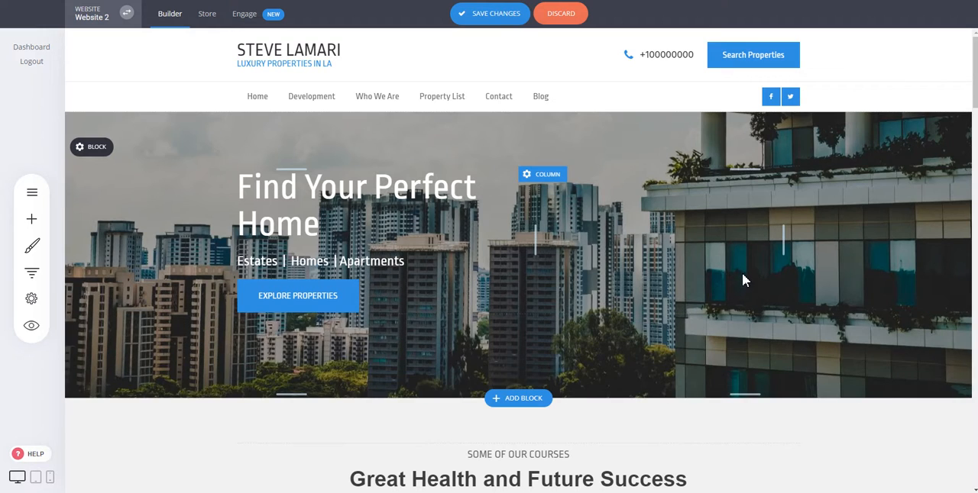
- Insert the Team & Testimonials block with three dark video quote cards between the "Youga Class" services block and the "My Heading" block
scroll(742, 281, "down", 6)
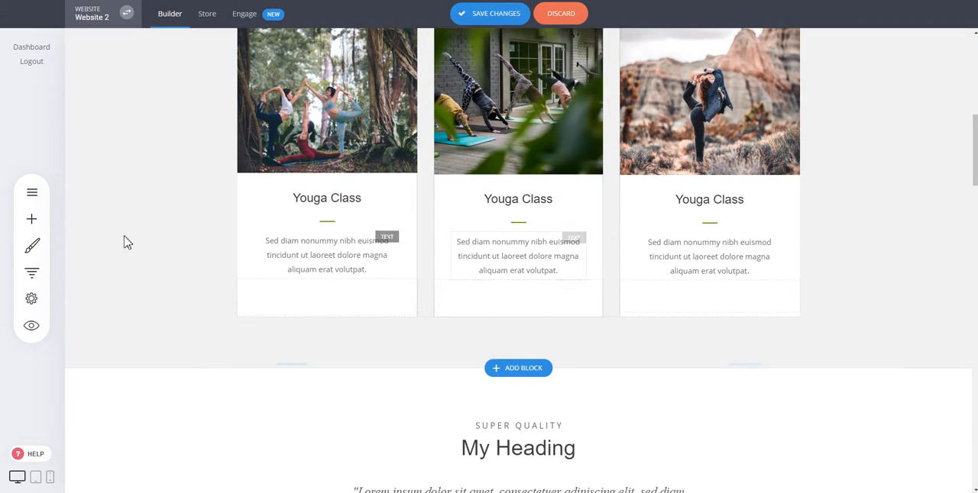
left_click(31, 219)
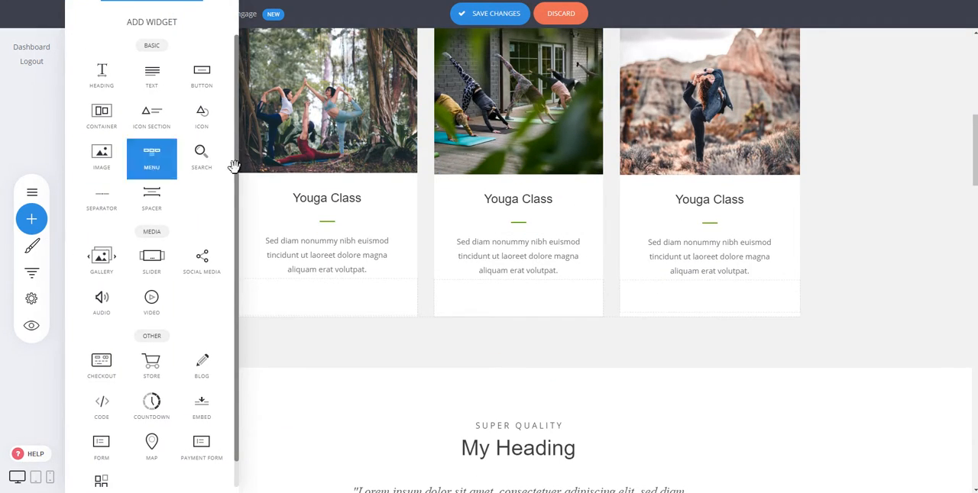
left_click(524, 288)
left_click(519, 368)
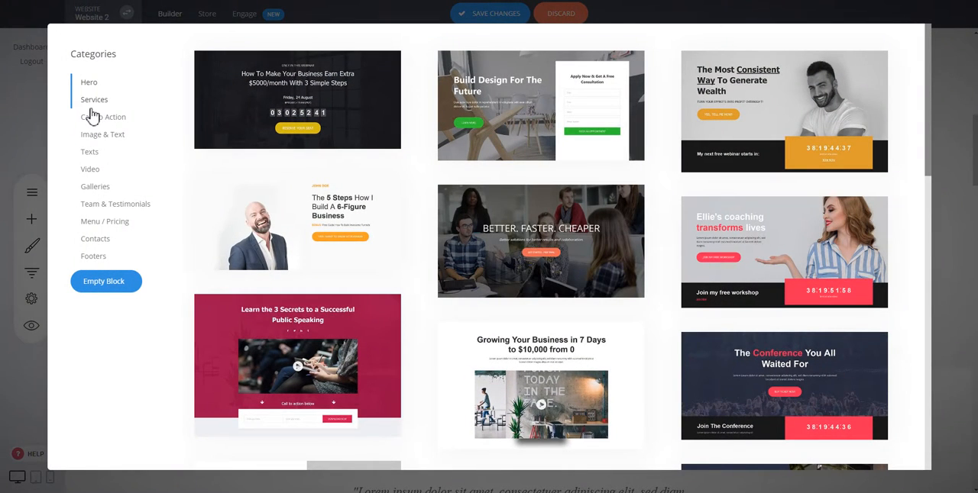
scroll(359, 116, "down", 3)
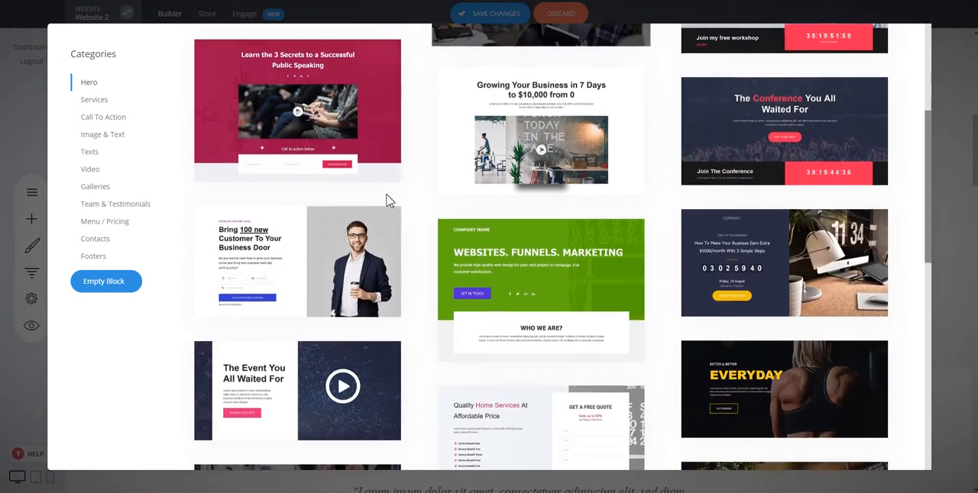
left_click(110, 209)
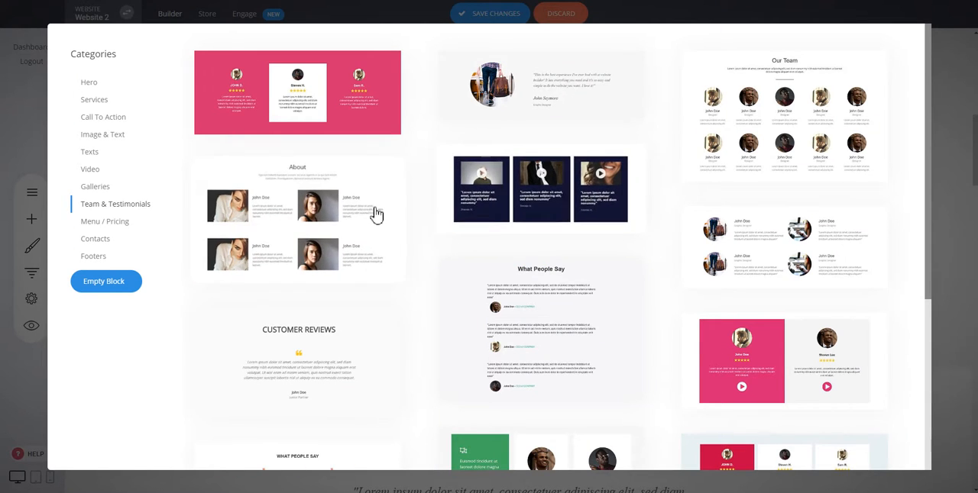
left_click(511, 193)
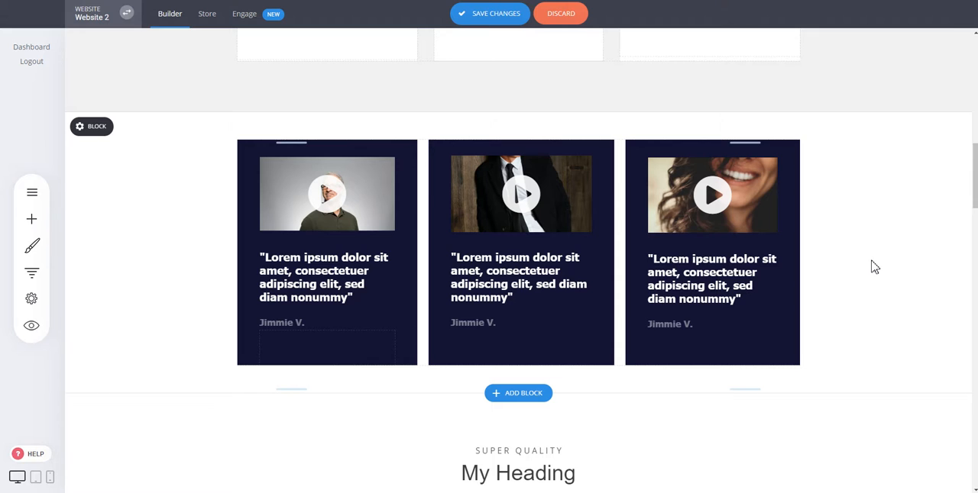
scroll(875, 268, "down", 5)
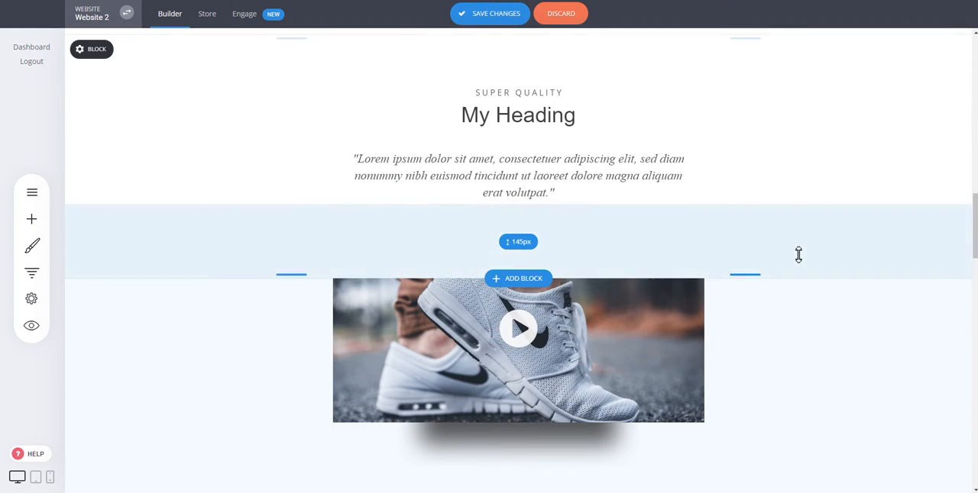
scroll(866, 381, "down", 3)
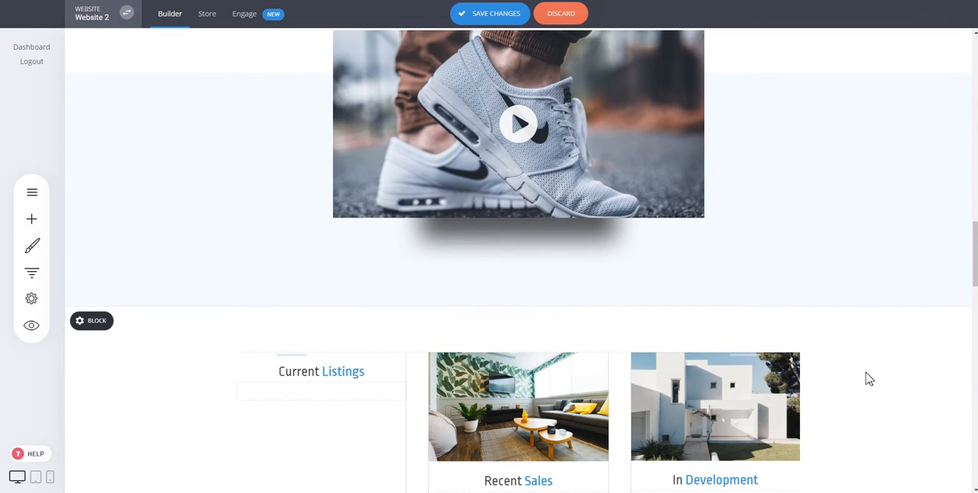